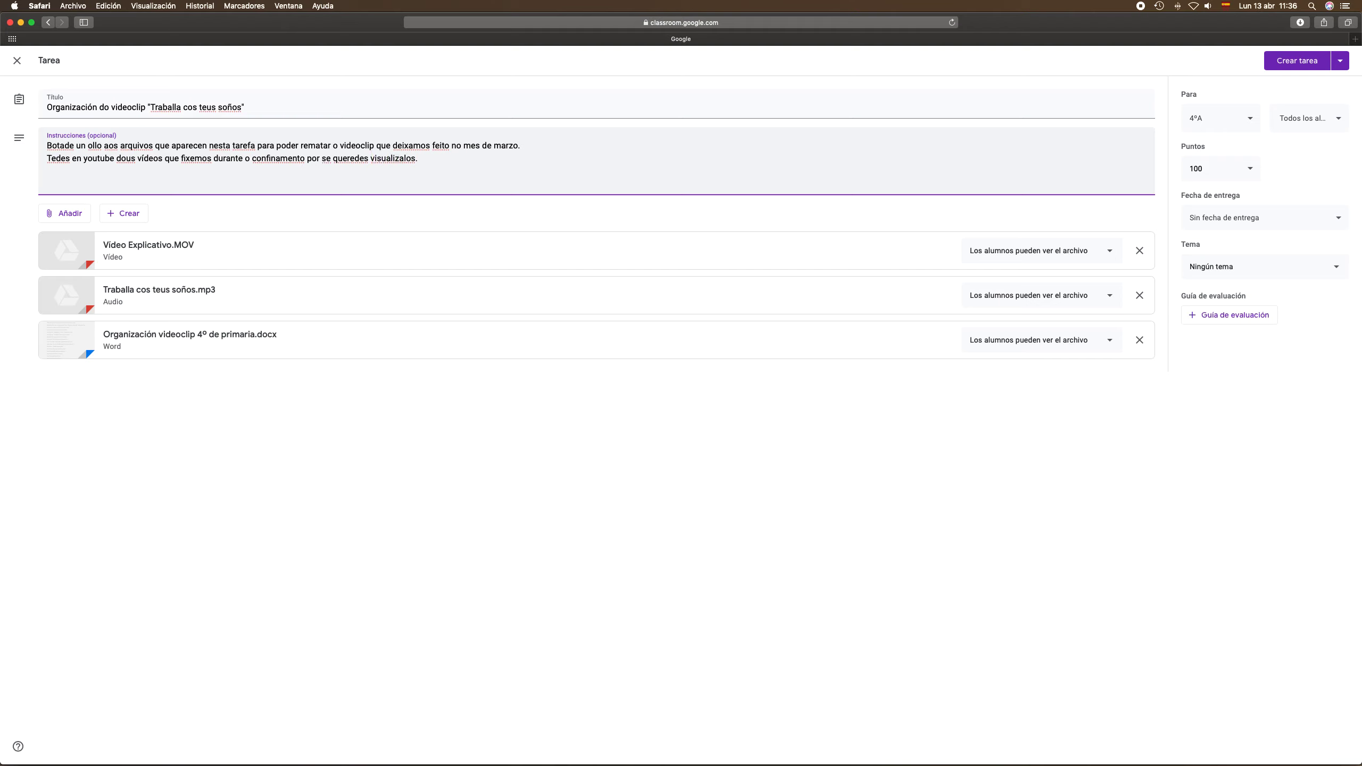
click(65, 217)
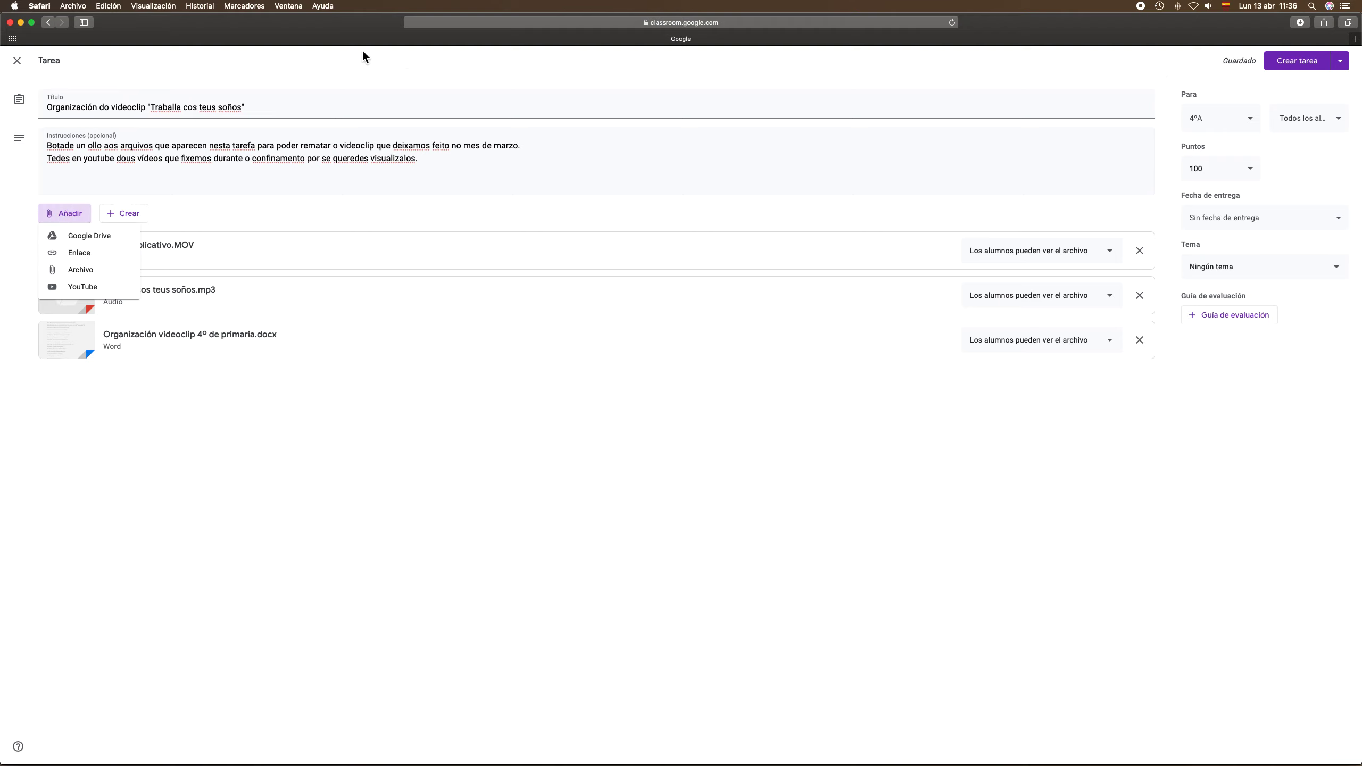
click(890, 432)
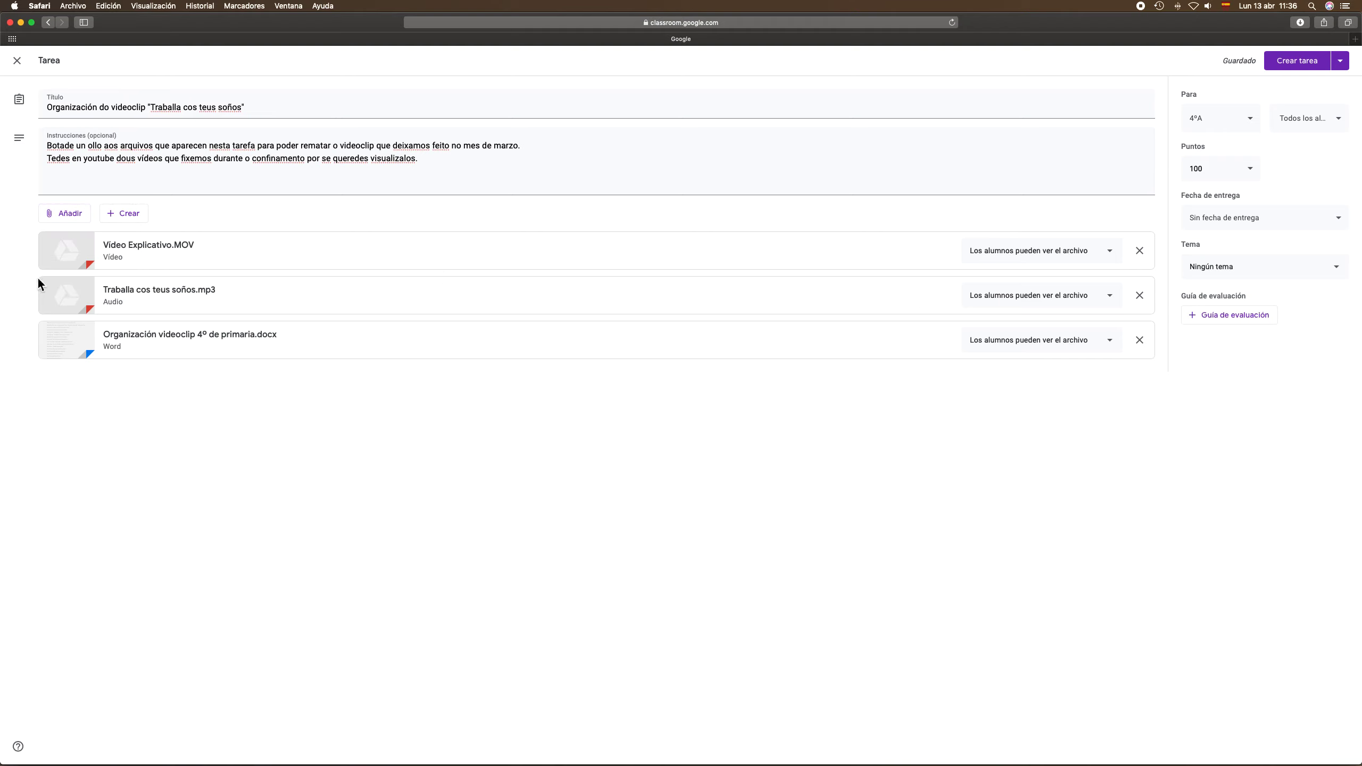
click(79, 217)
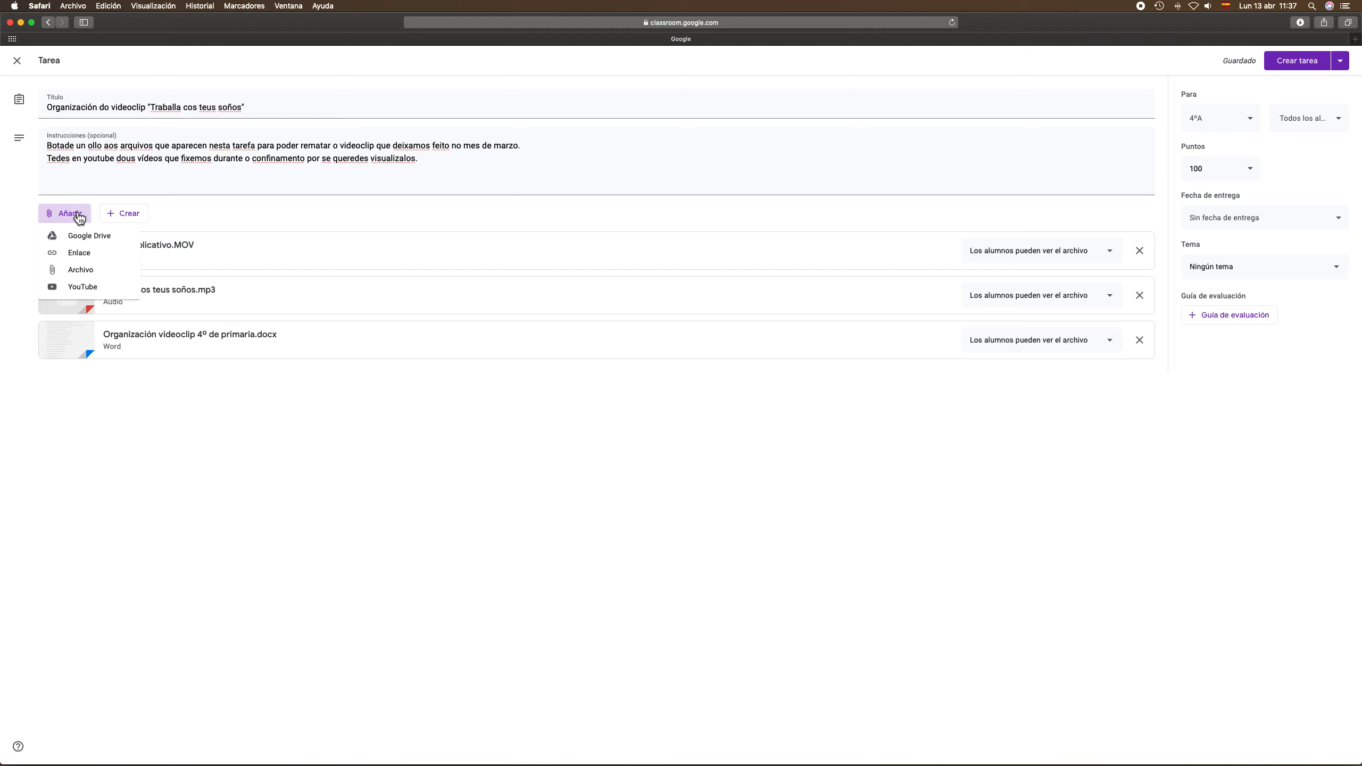
click(83, 289)
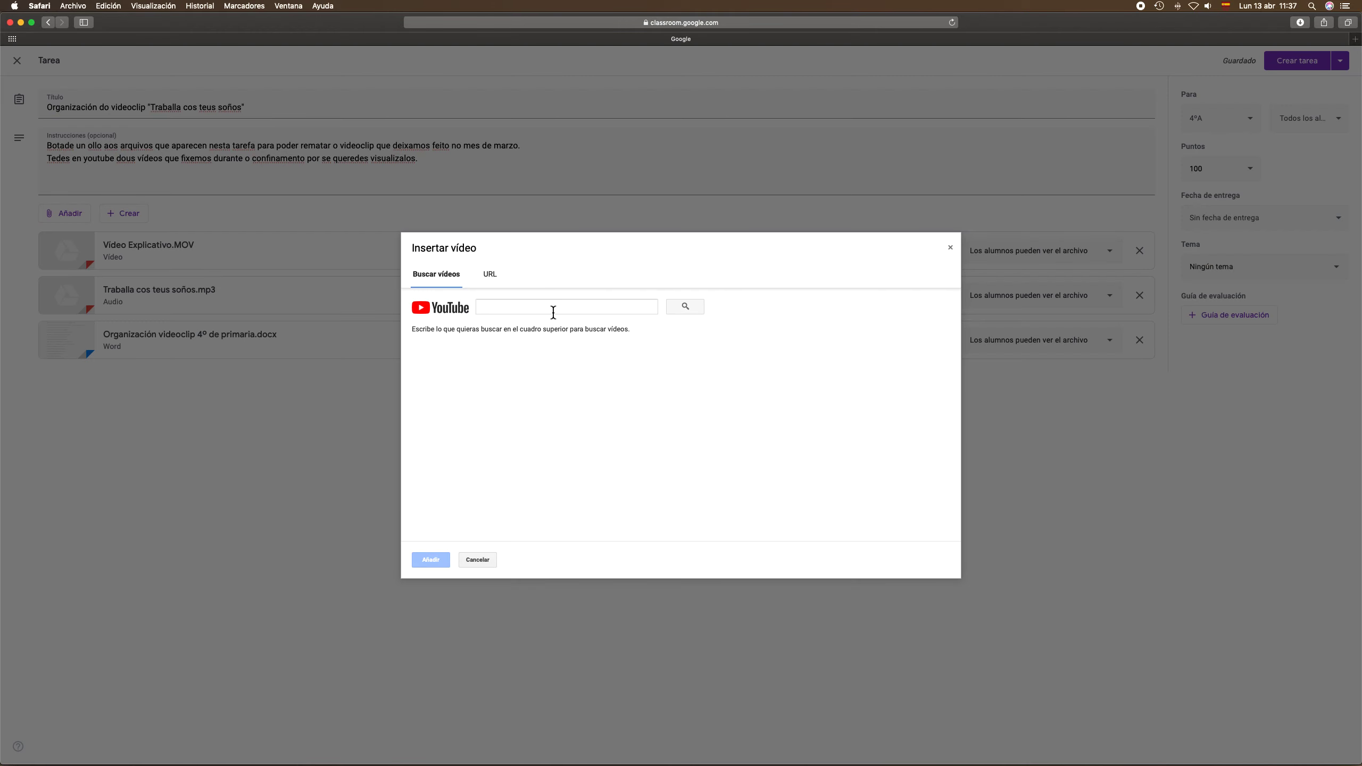
click(518, 302)
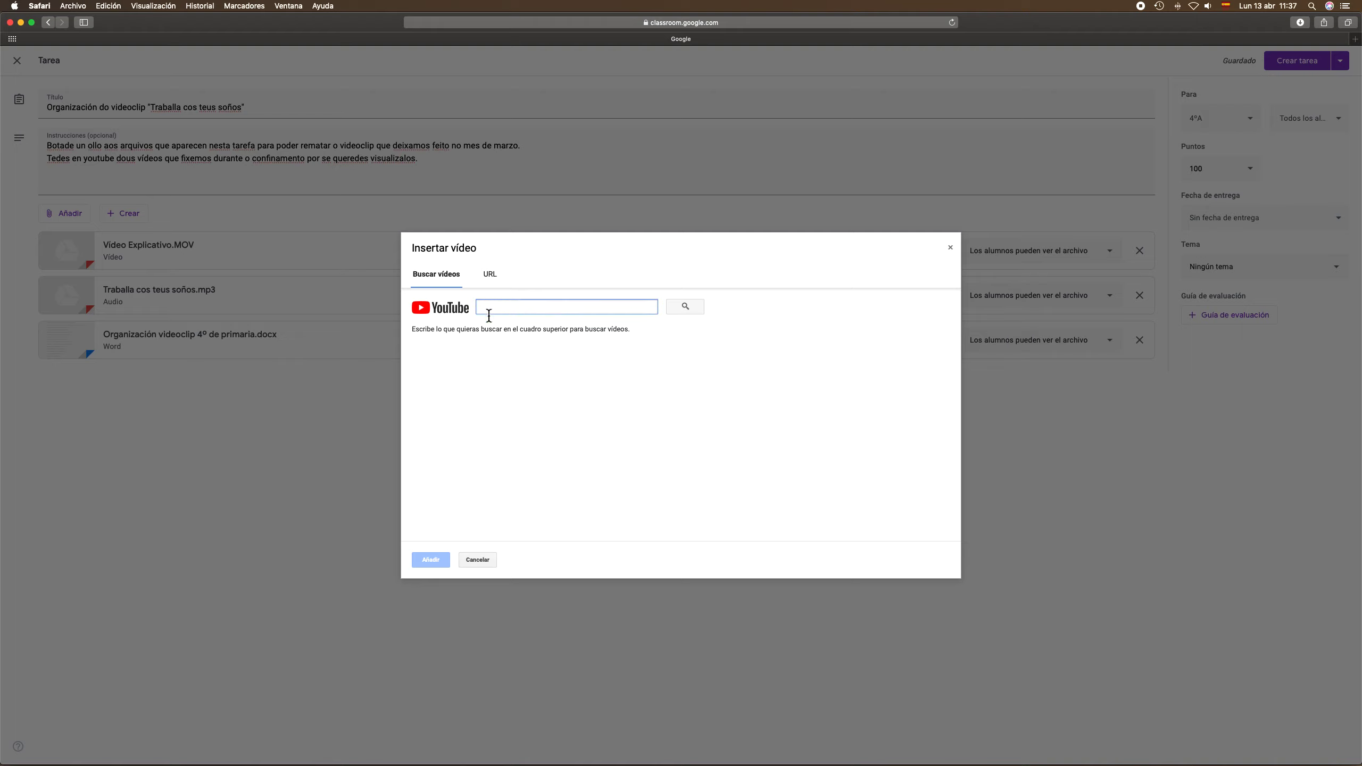
click(1190, 420)
click(951, 249)
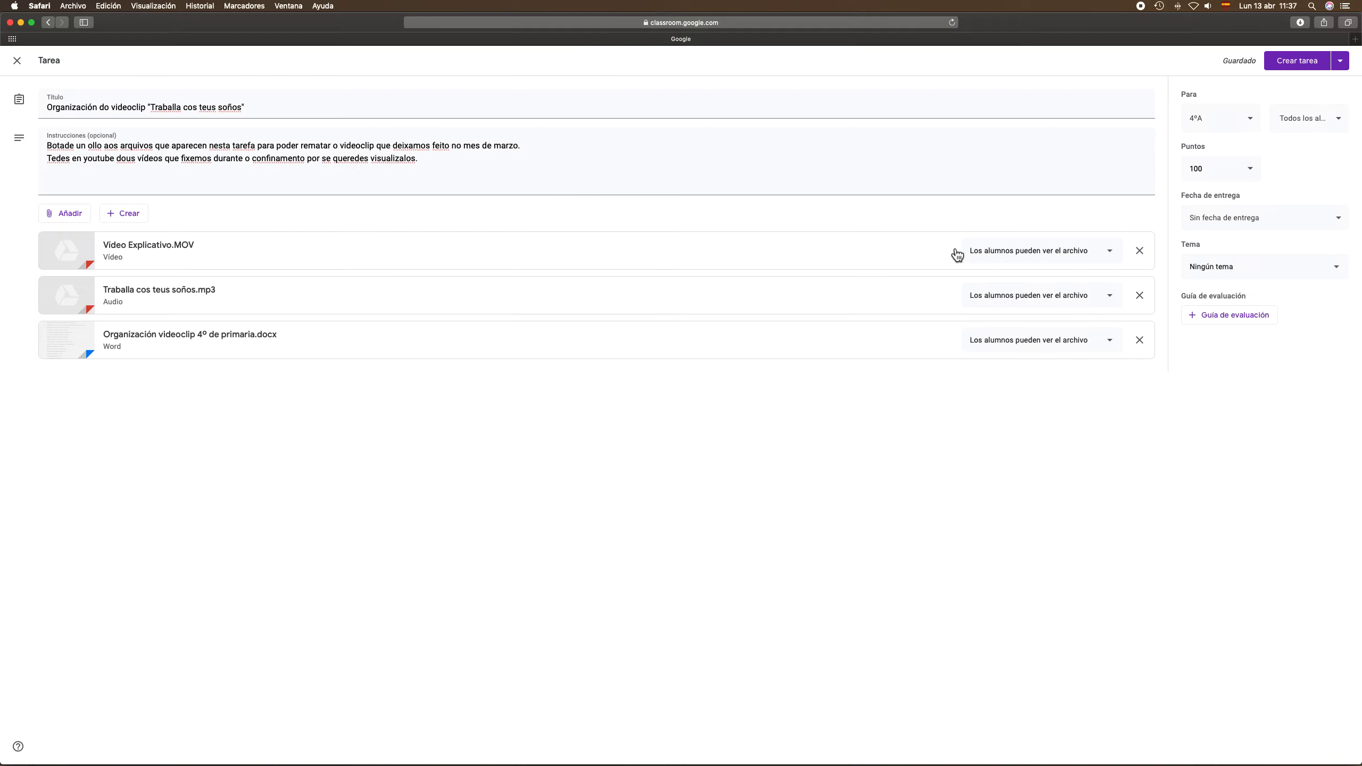
Open a new browser tab, search Google for "youtube" and go to the YouTube site
click(1354, 38)
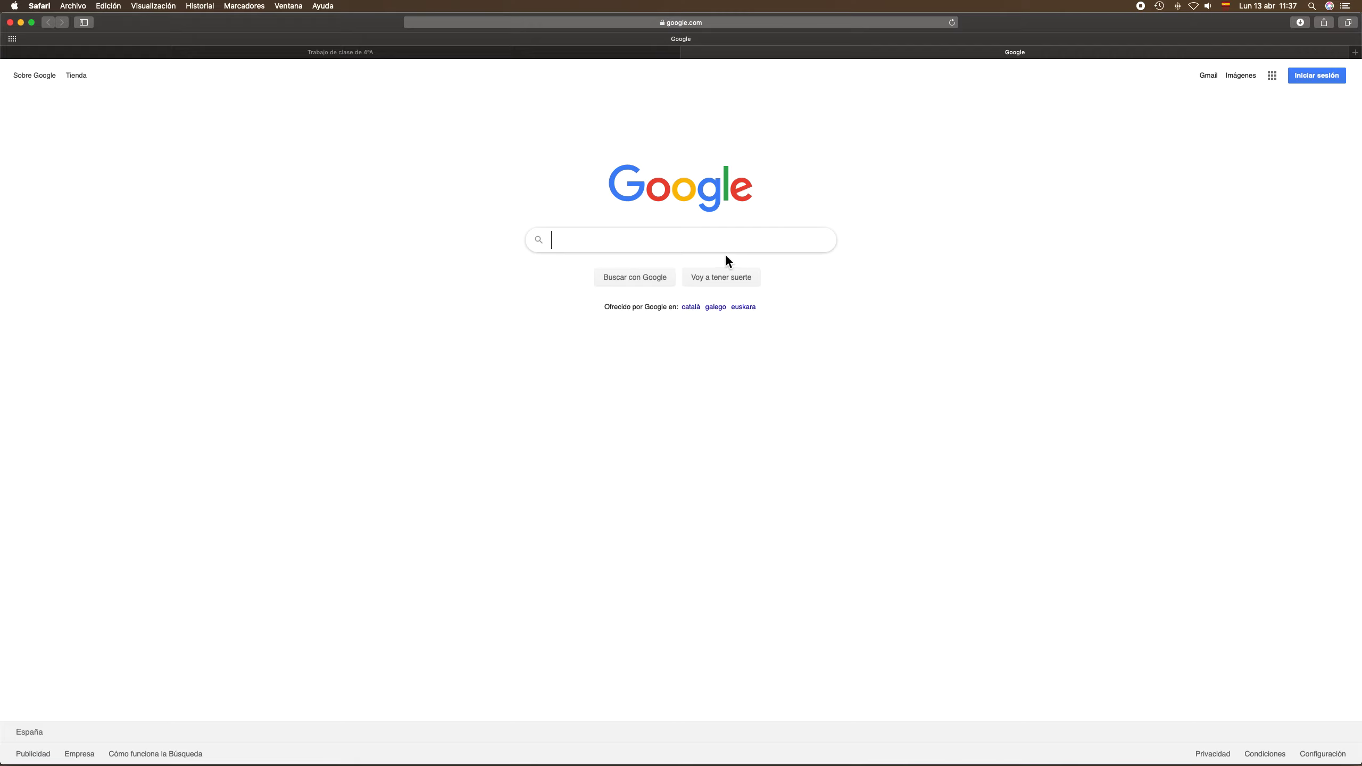
click(715, 257)
text(youtube)
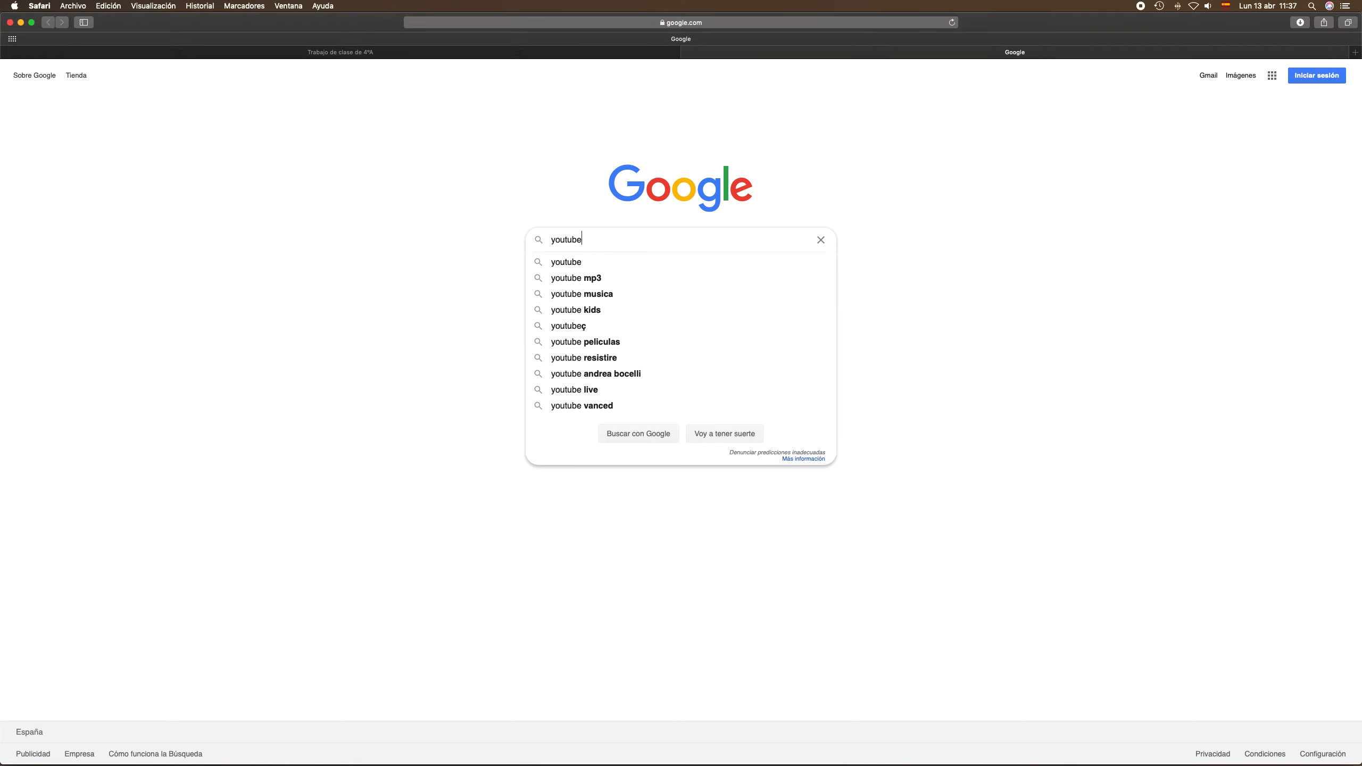
key(Return)
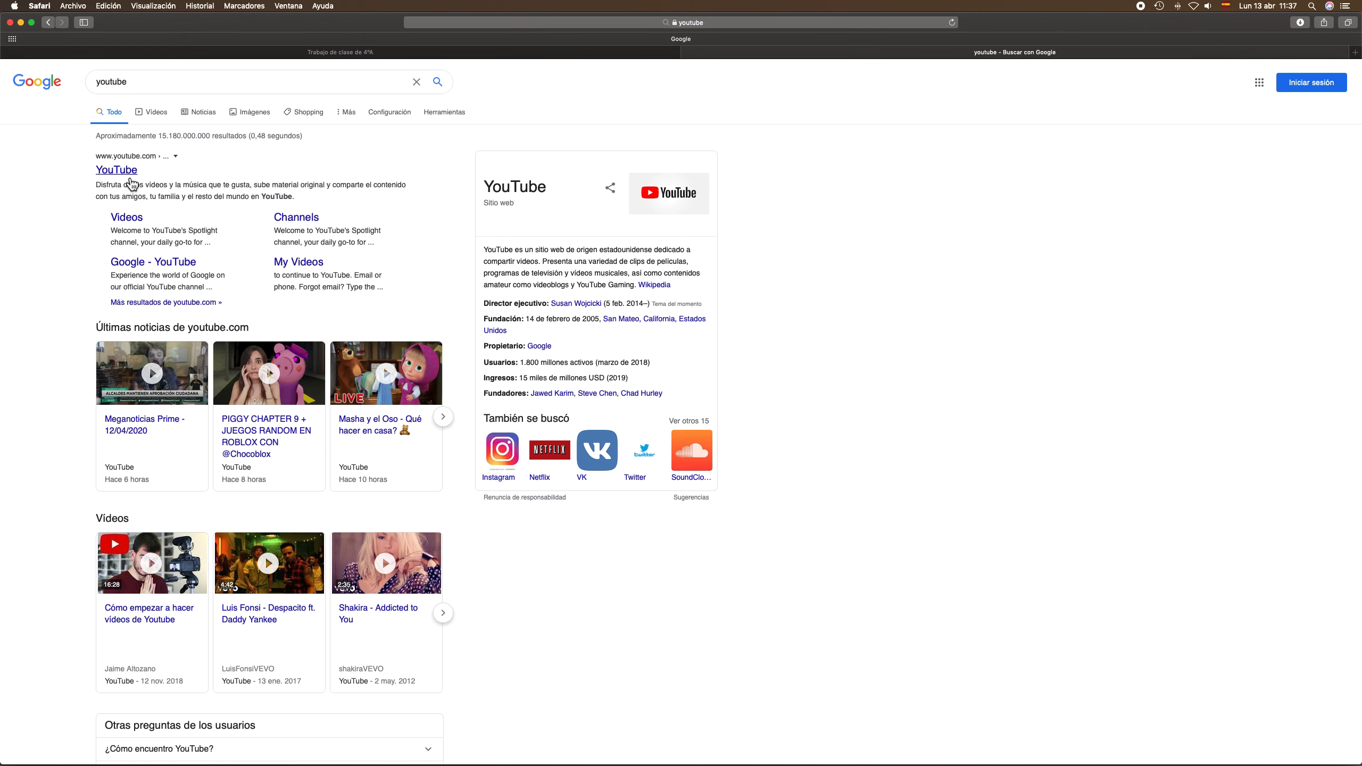
click(128, 171)
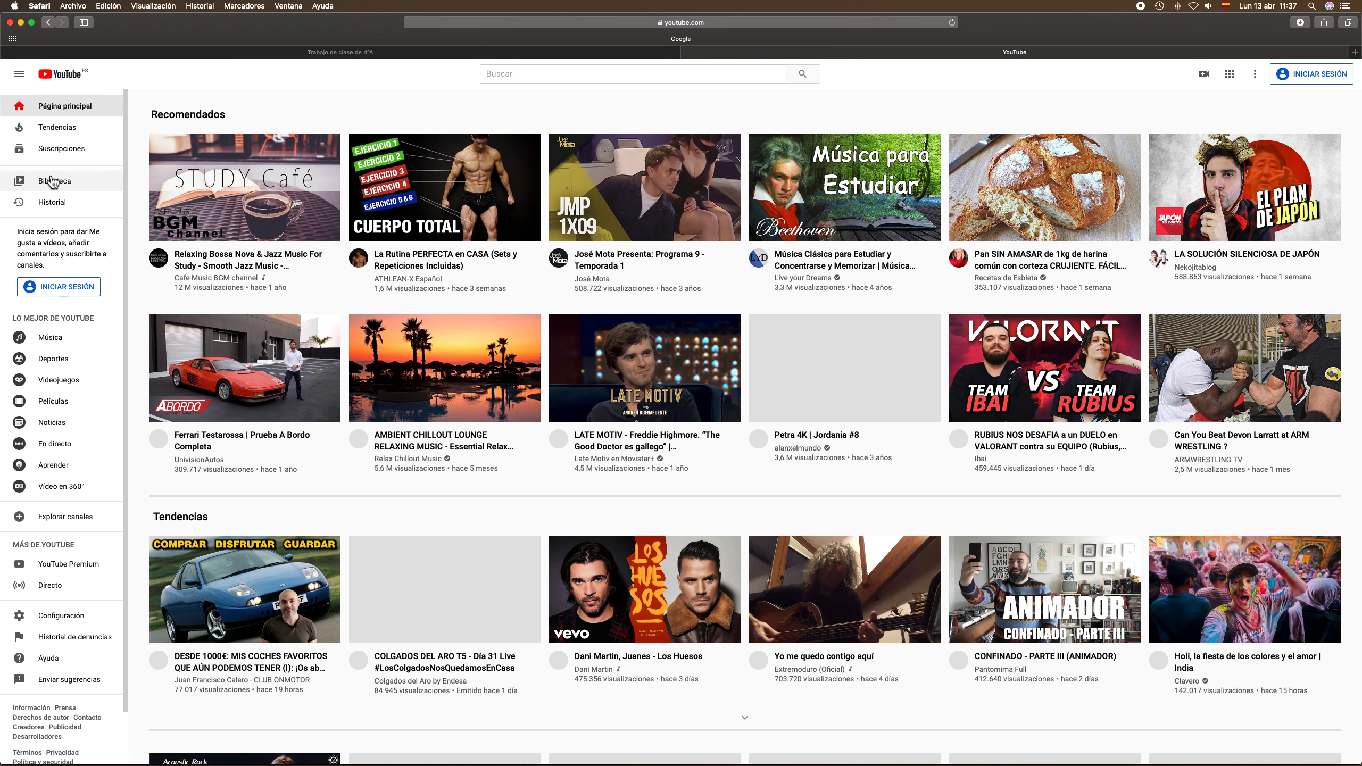
Search YouTube for "o recuncho de tambo" and open the O recuncho de Tambo channel
click(515, 79)
text(o recuncho de tambo)
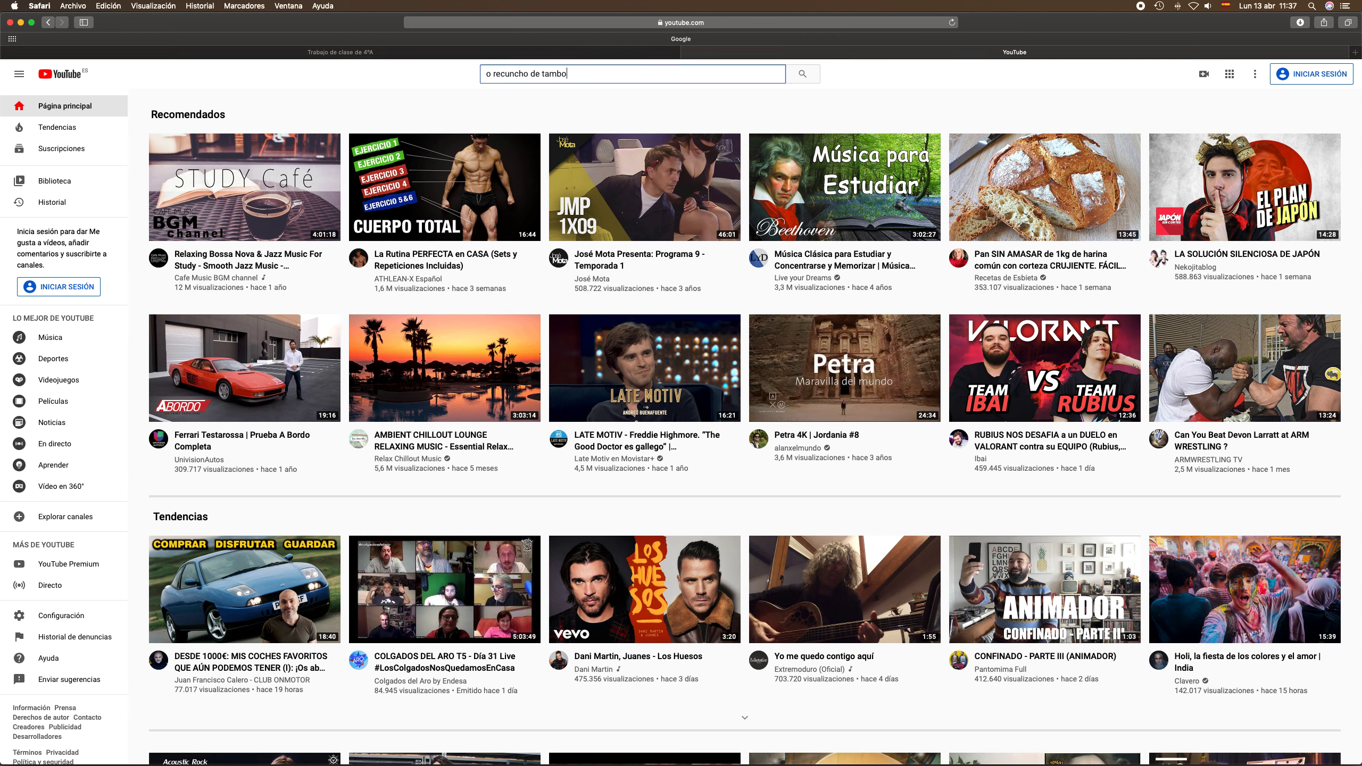
key(Return)
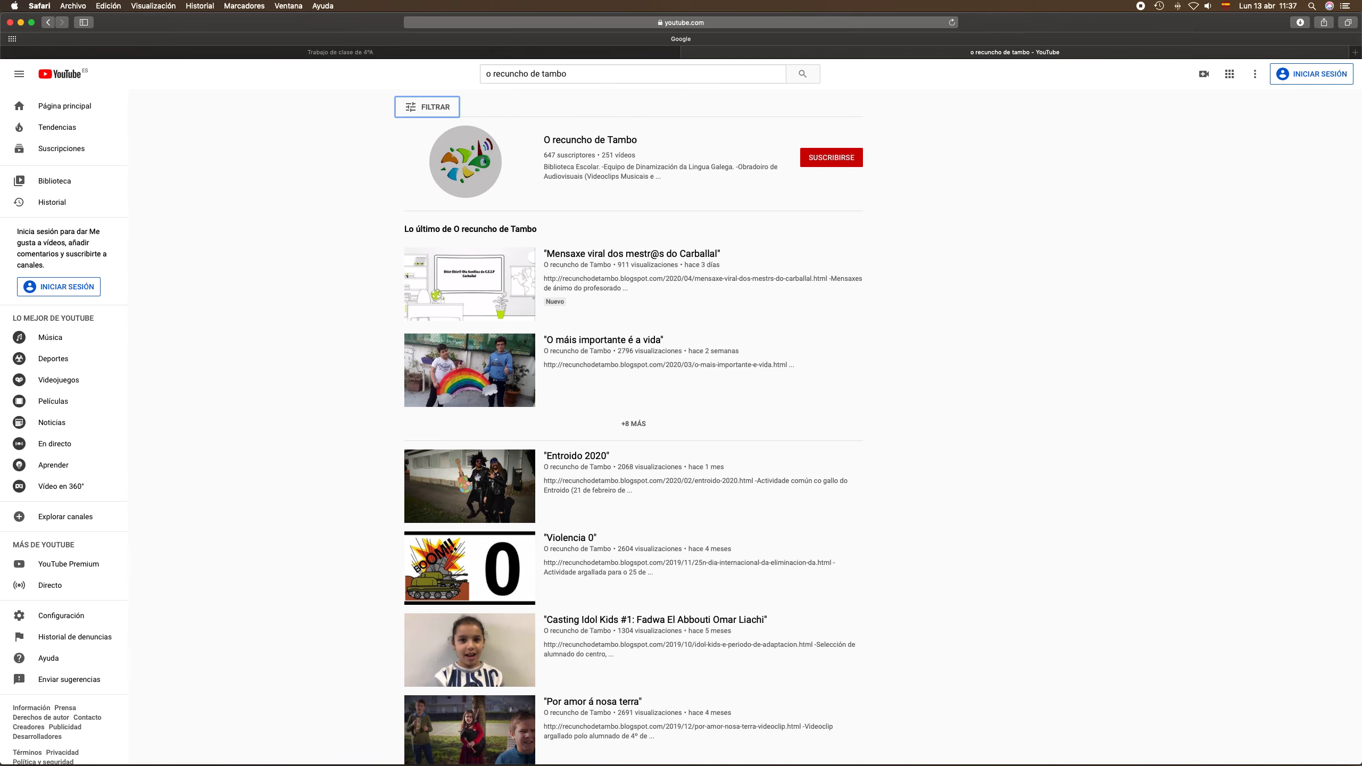
click(585, 141)
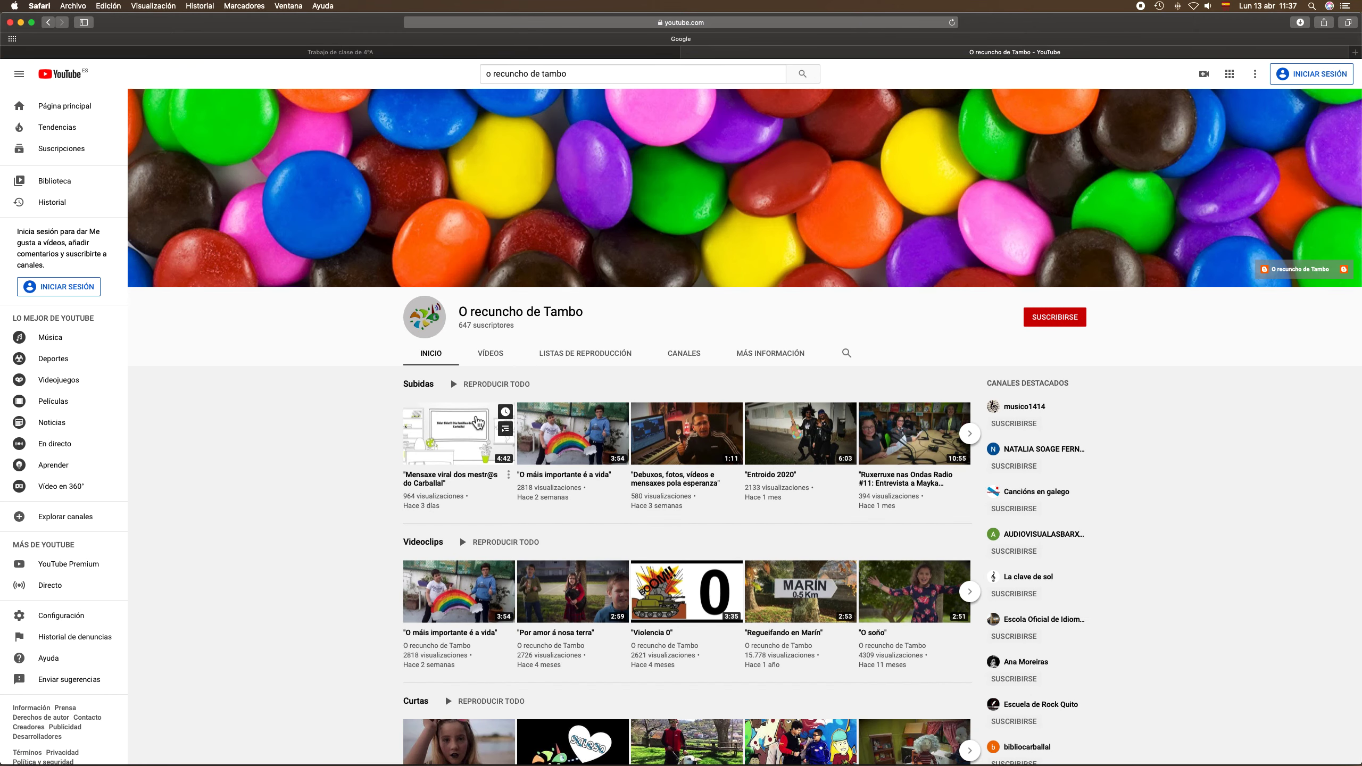
Open the channel's video "Mensaxe viral dos mestr@s do Carballal", mute it and copy its web address
click(458, 439)
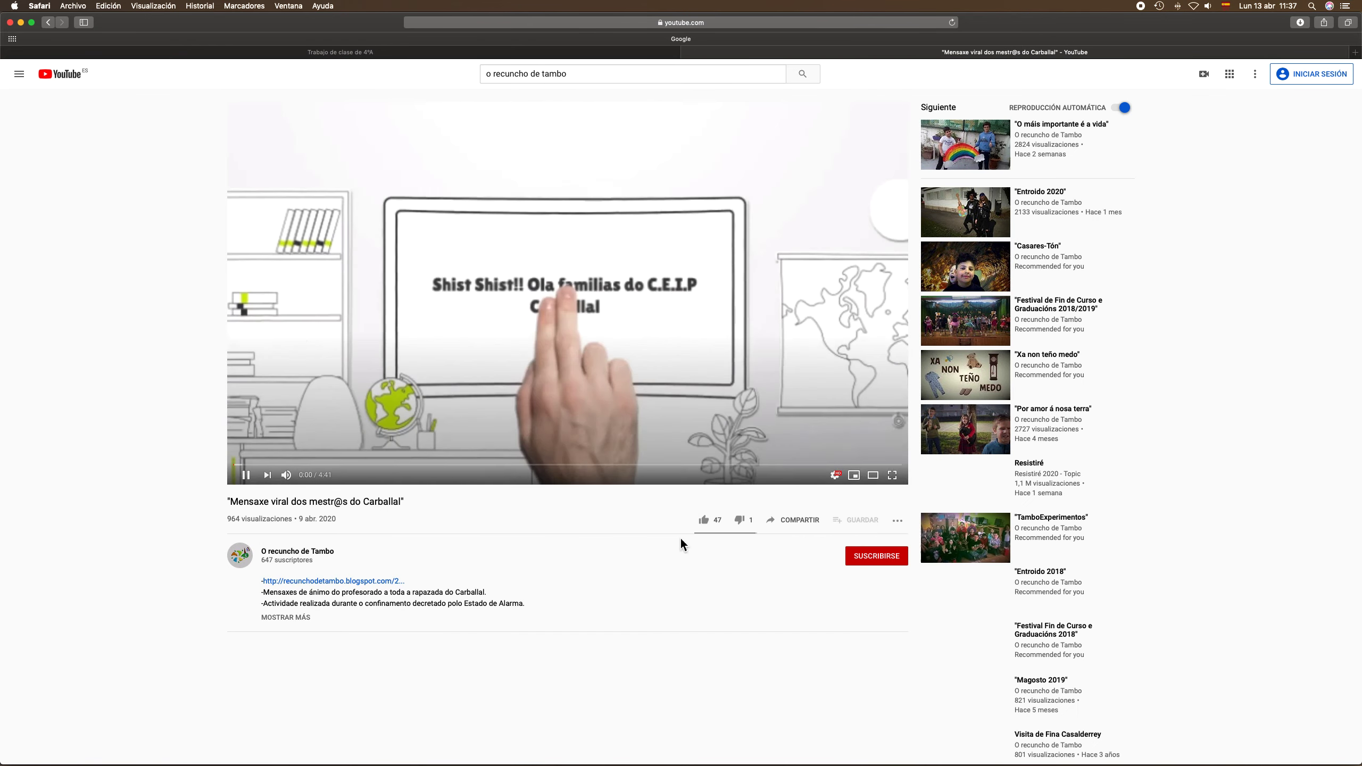
click(287, 475)
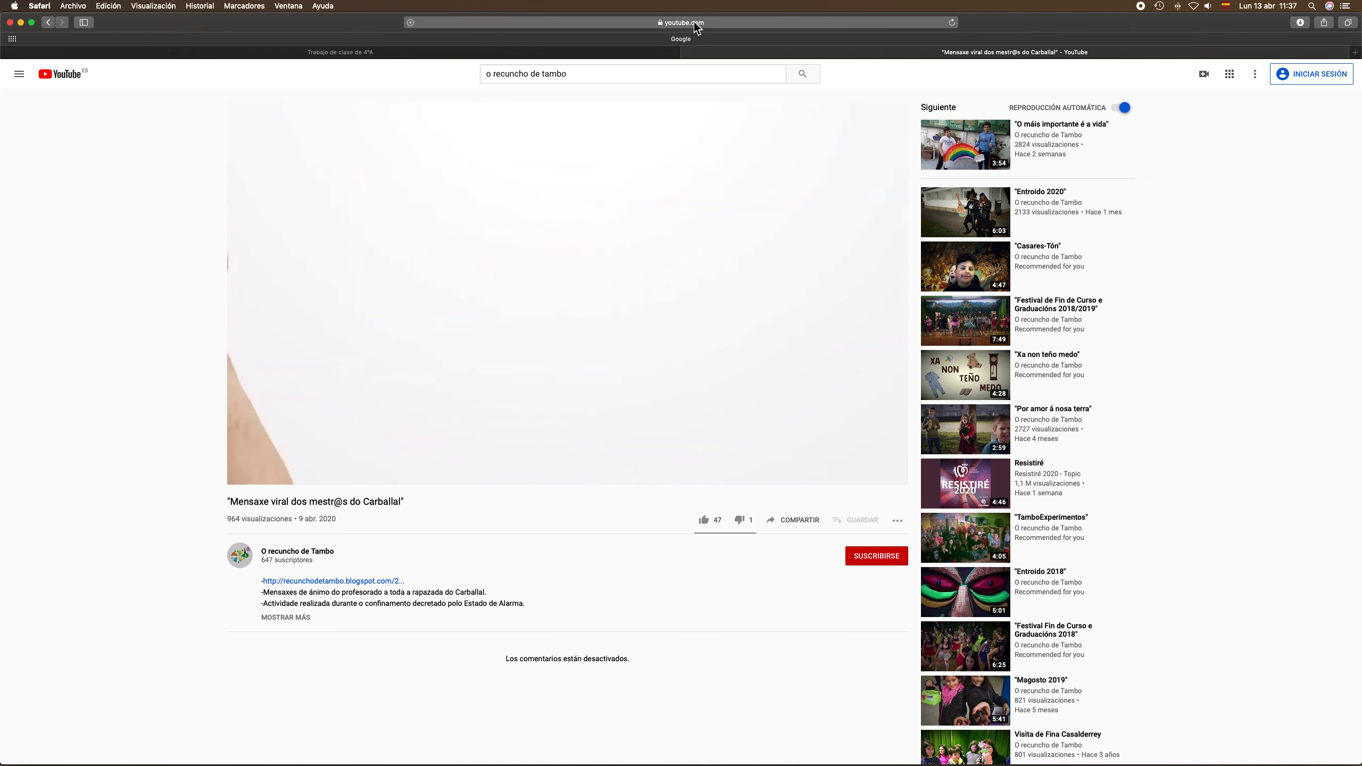
click(691, 23)
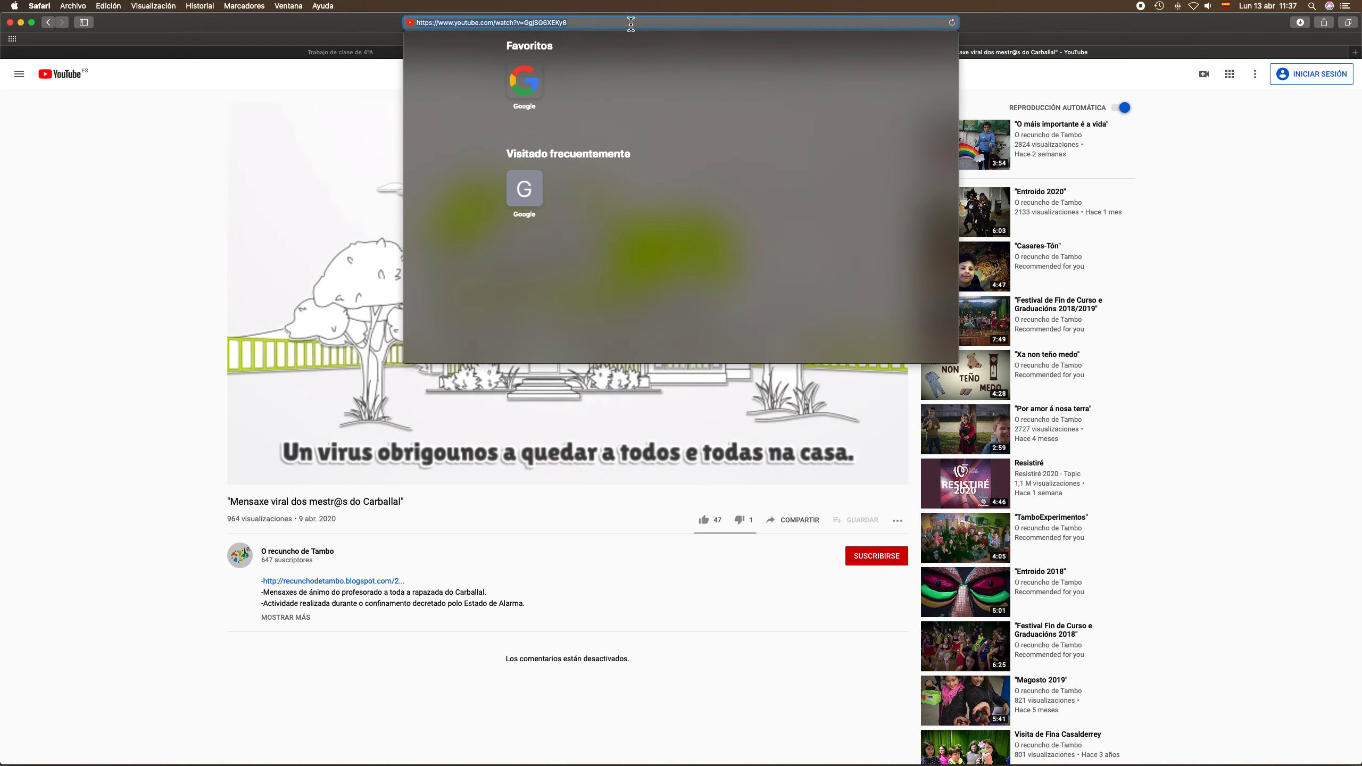
right_click(552, 24)
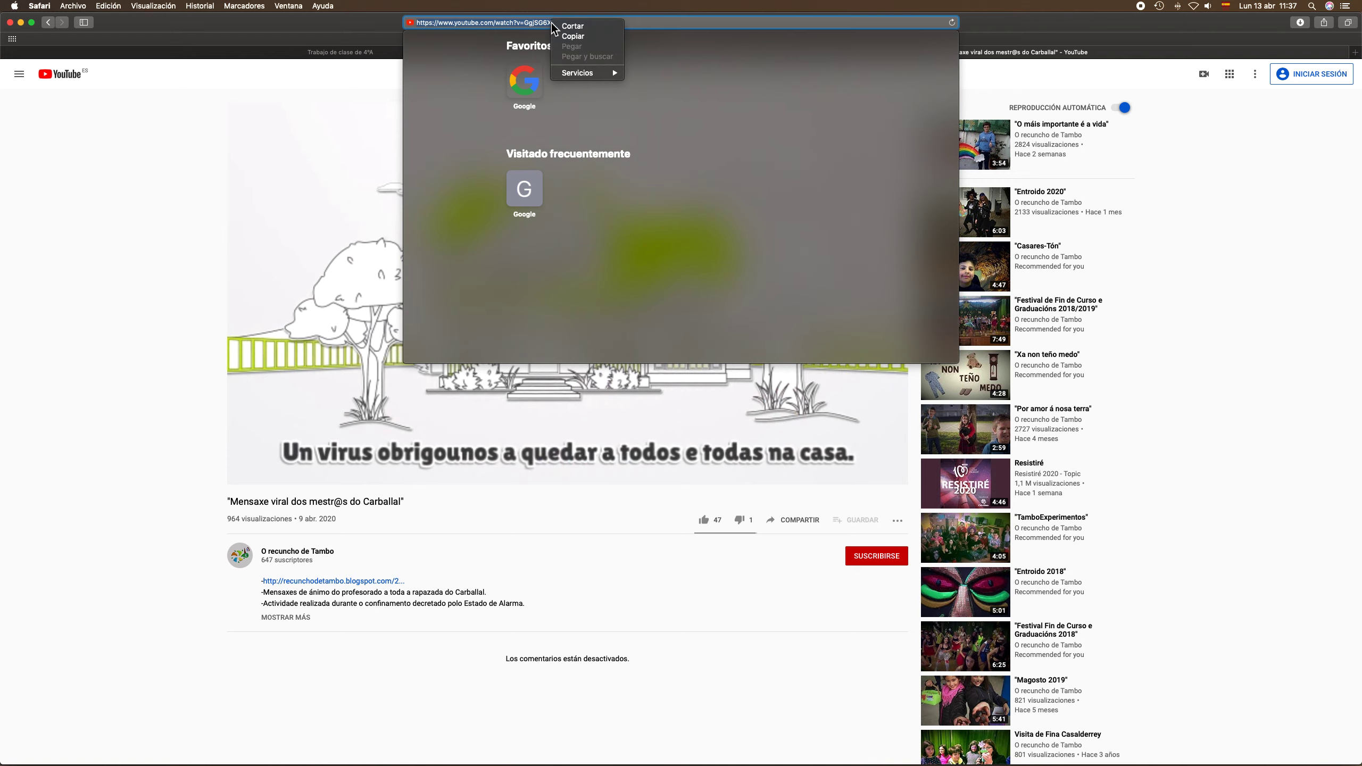
click(579, 37)
click(140, 245)
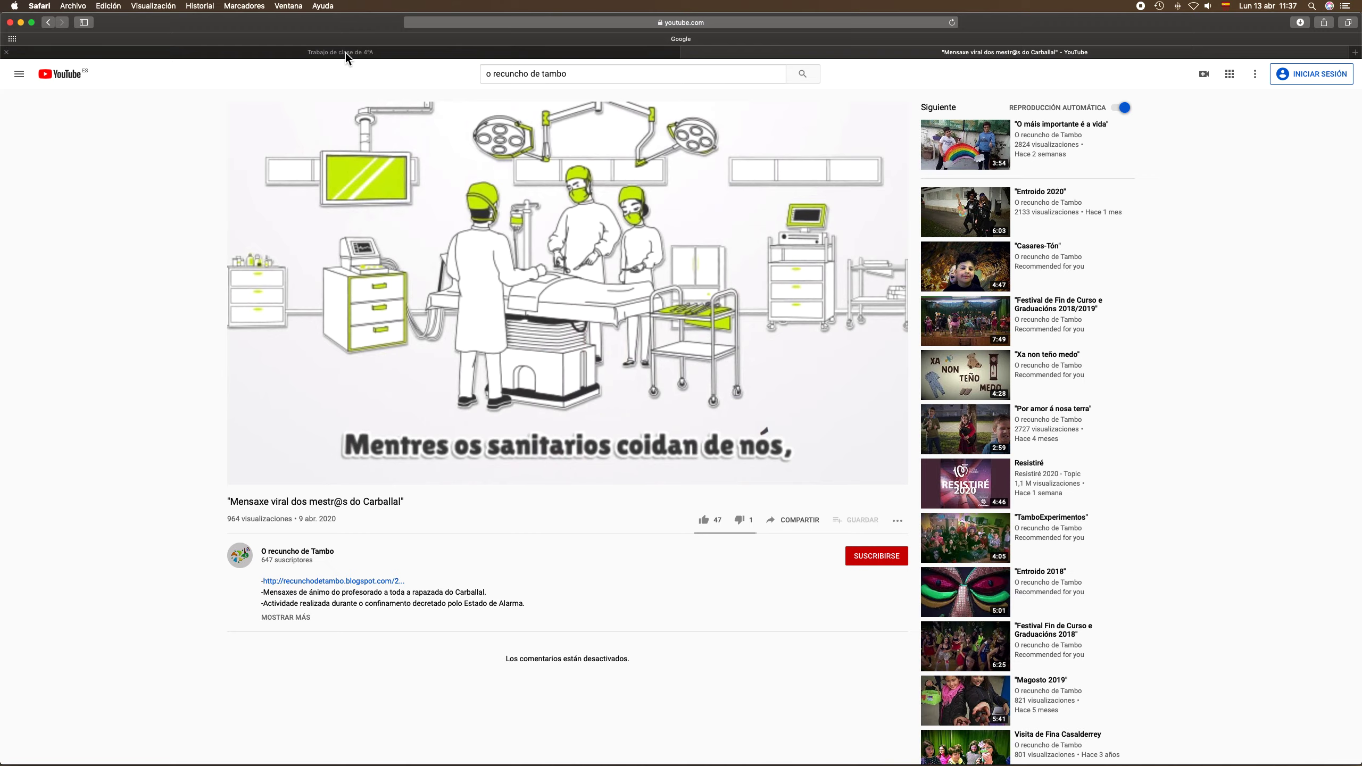
Back in the Classroom assignment, attach the YouTube video "Mensaxe viral dos mestr@s do Carballal" by searching with the copied address
click(345, 52)
click(85, 227)
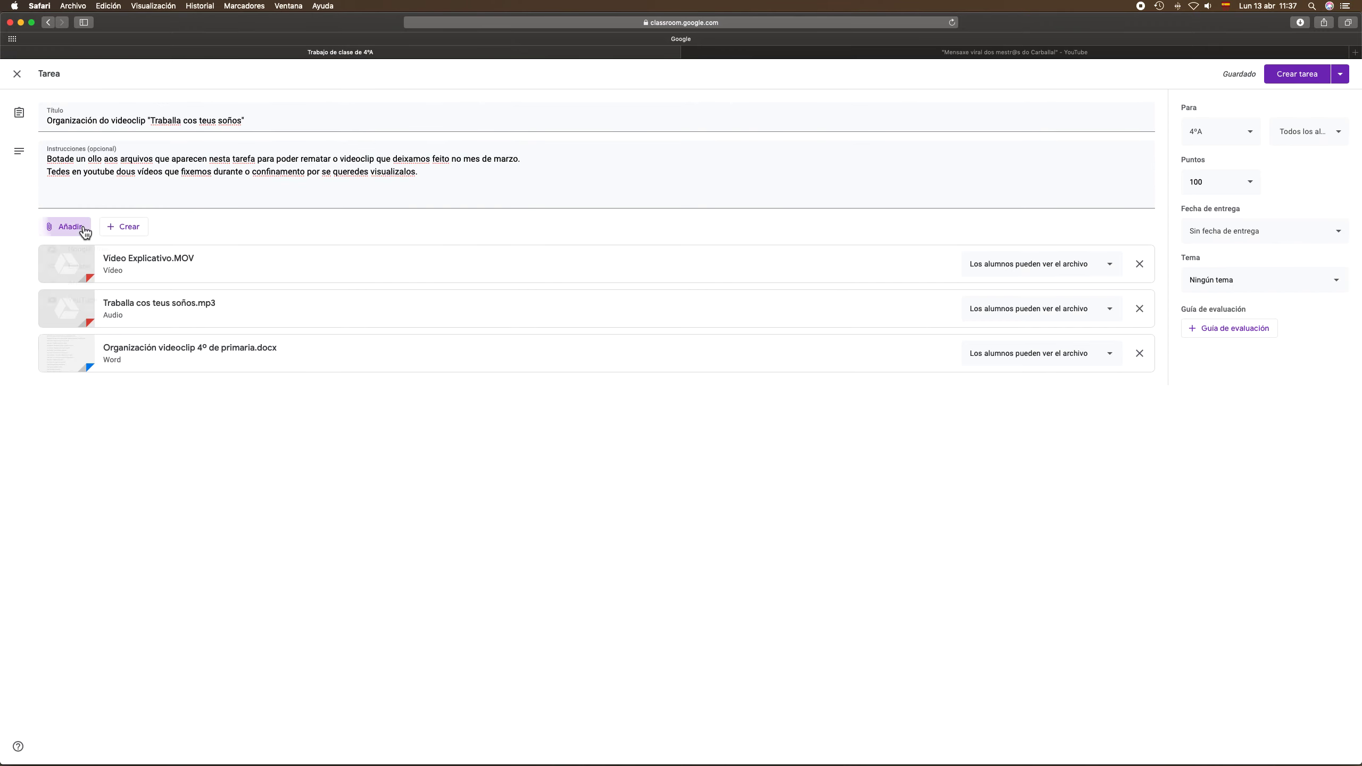
click(85, 304)
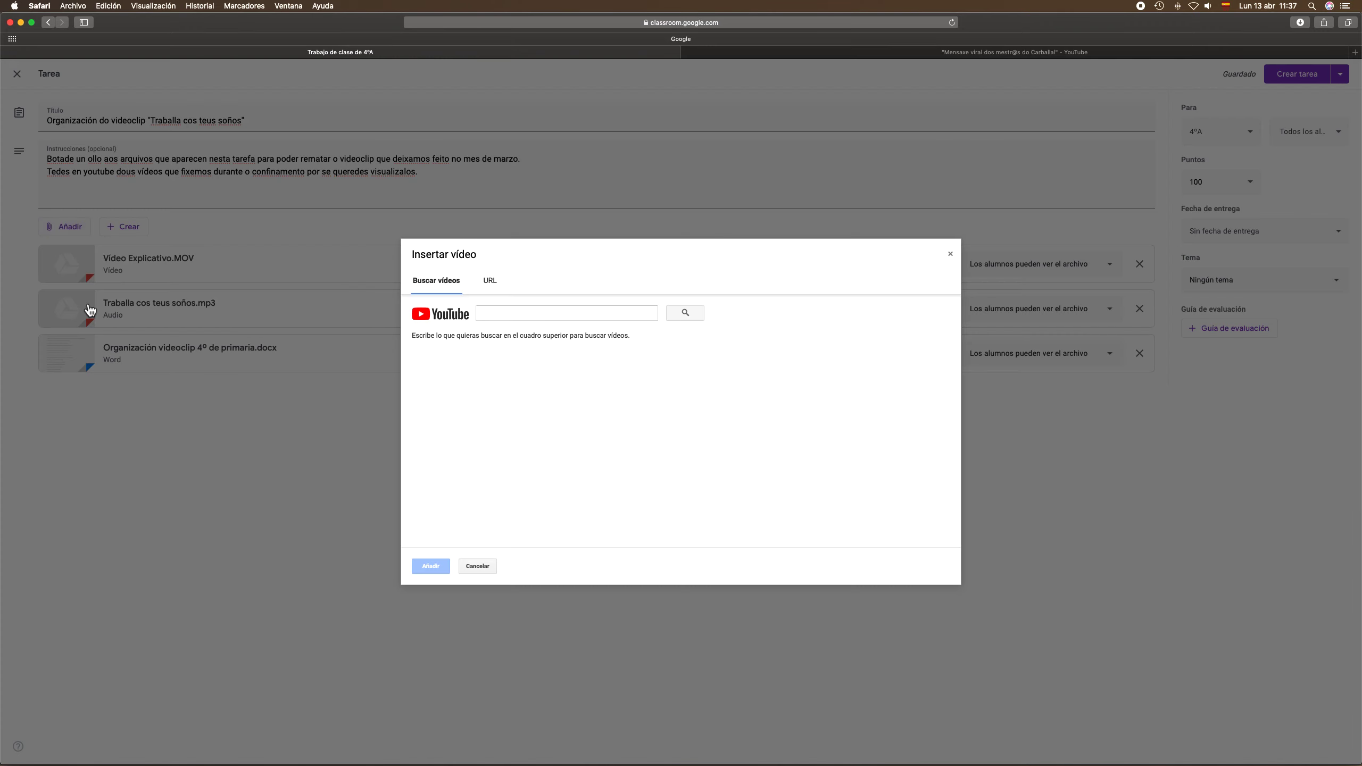
right_click(501, 317)
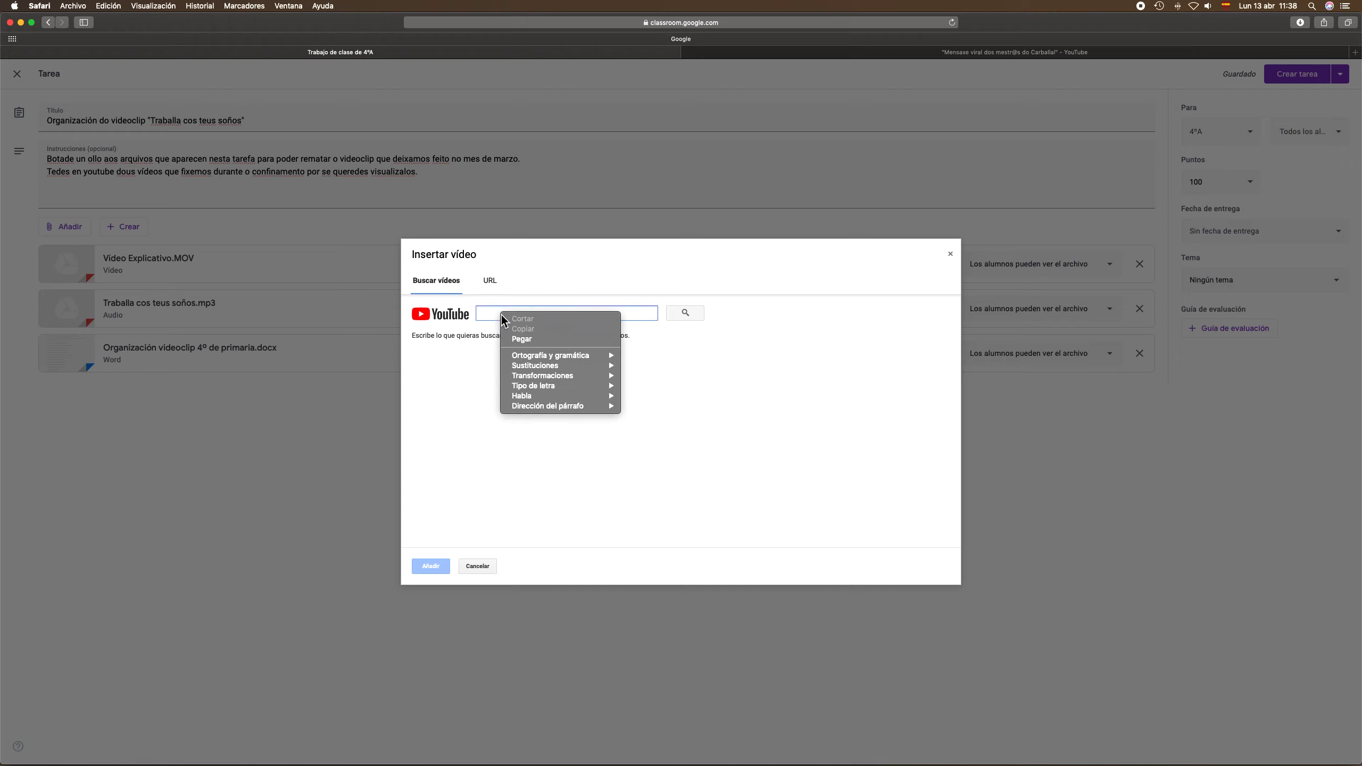
click(536, 336)
click(685, 314)
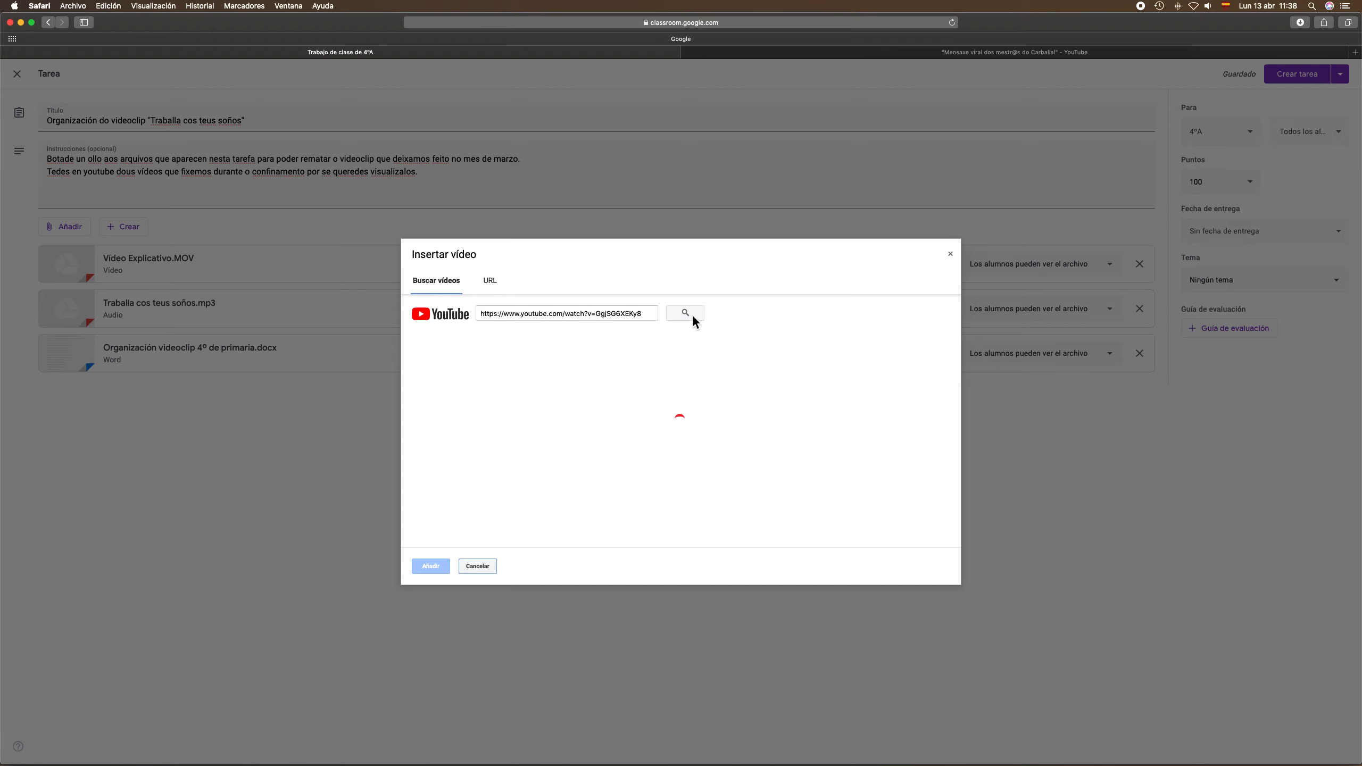
click(610, 360)
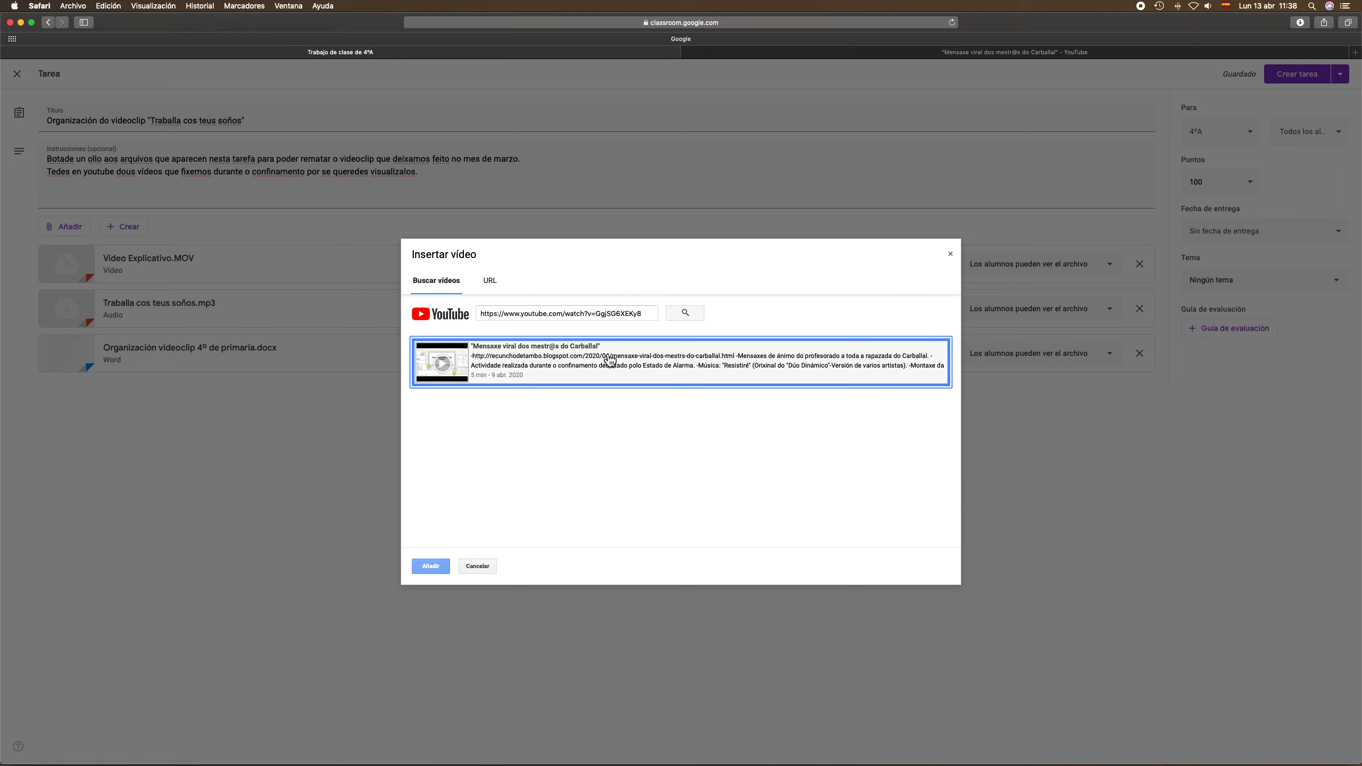
click(431, 566)
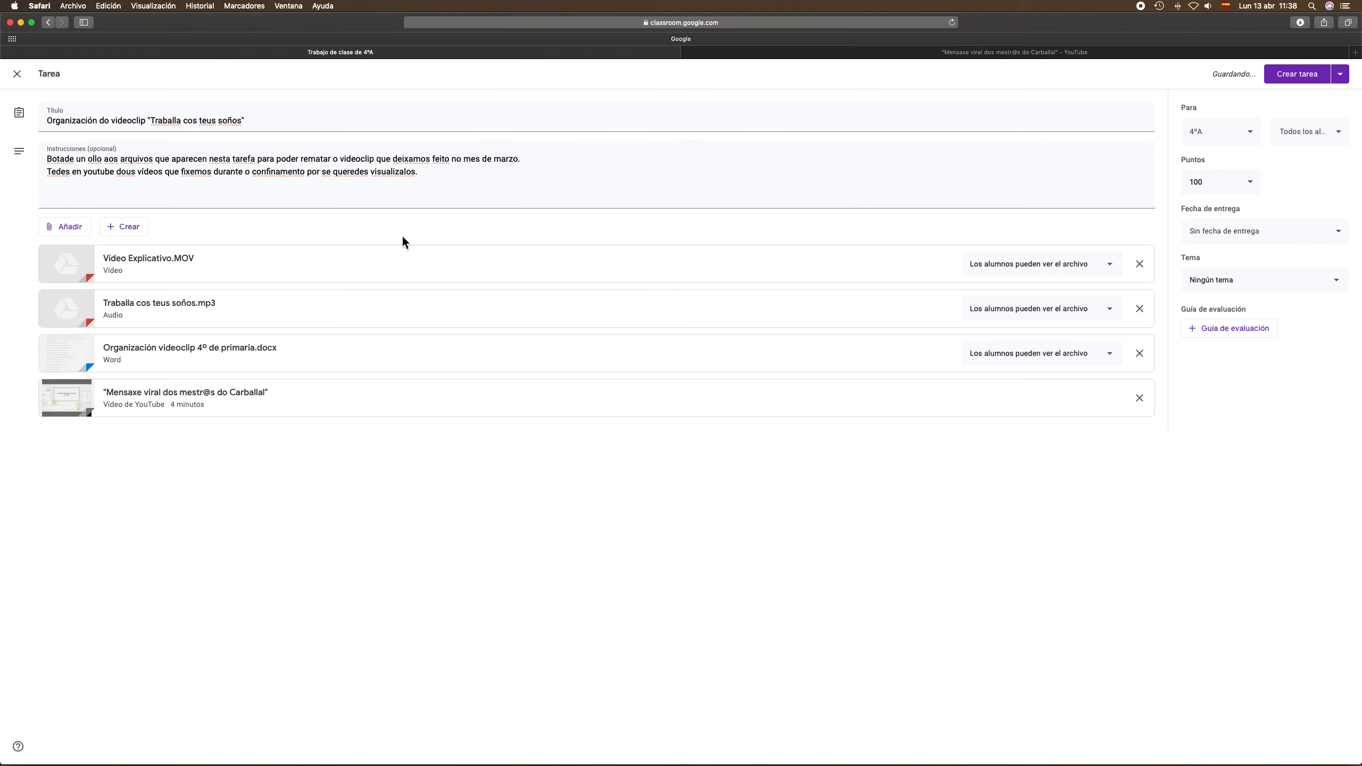
Return to the YouTube channel, open the video "O máis importante é a vida" and copy its web address
click(806, 52)
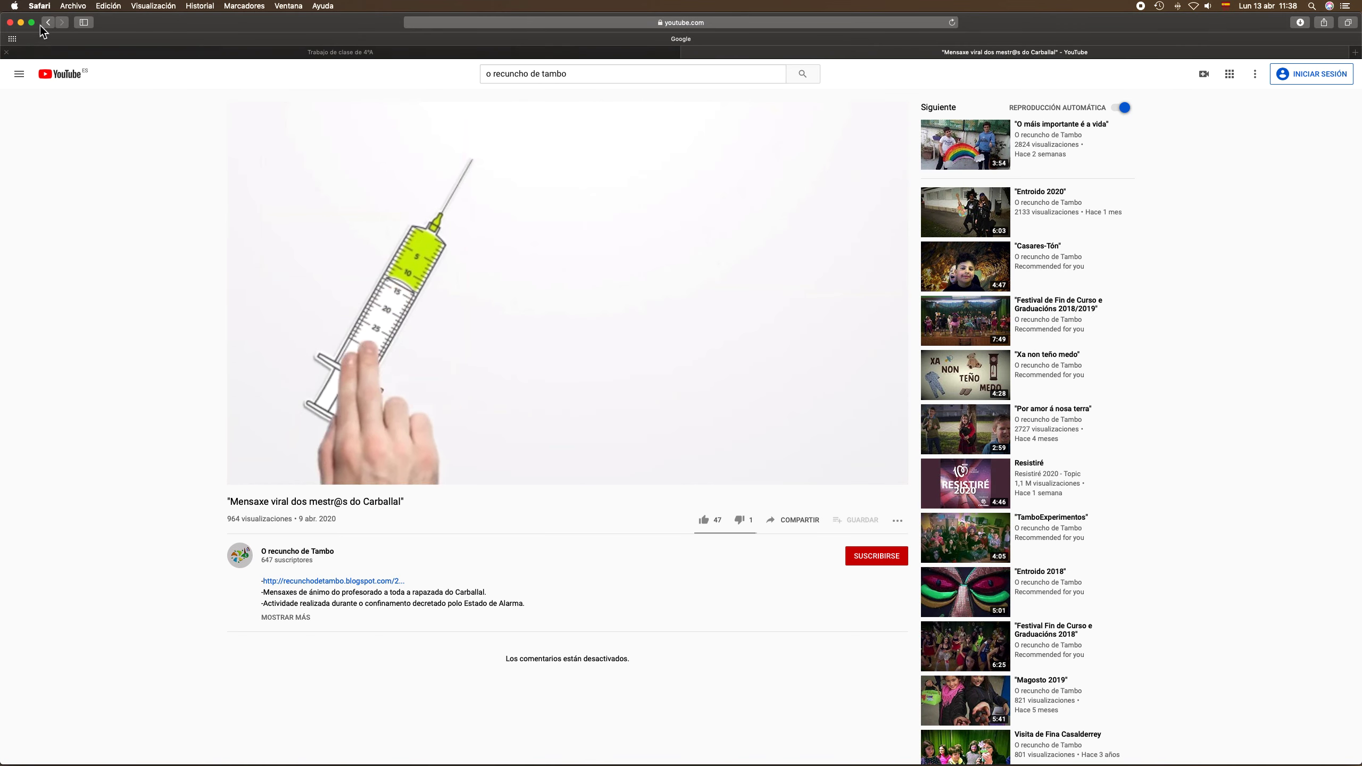
click(47, 25)
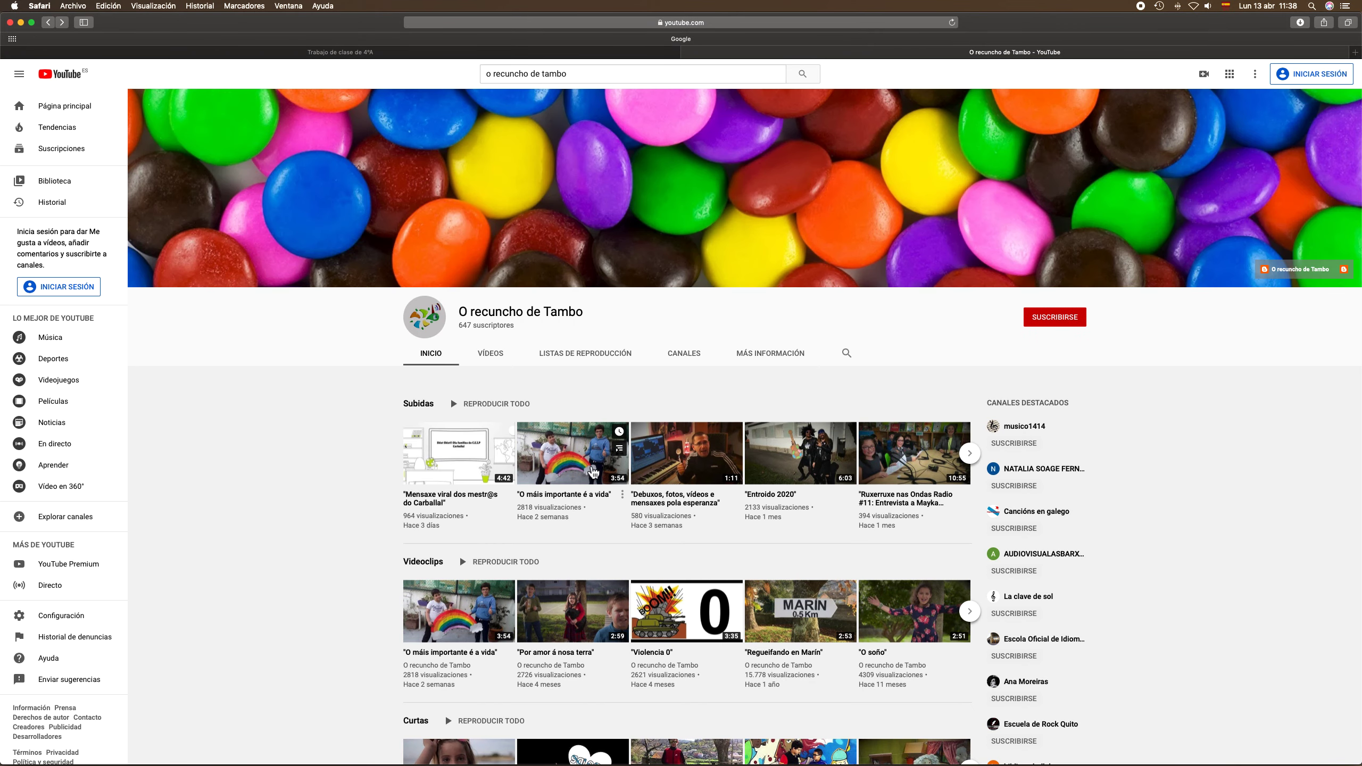
click(554, 466)
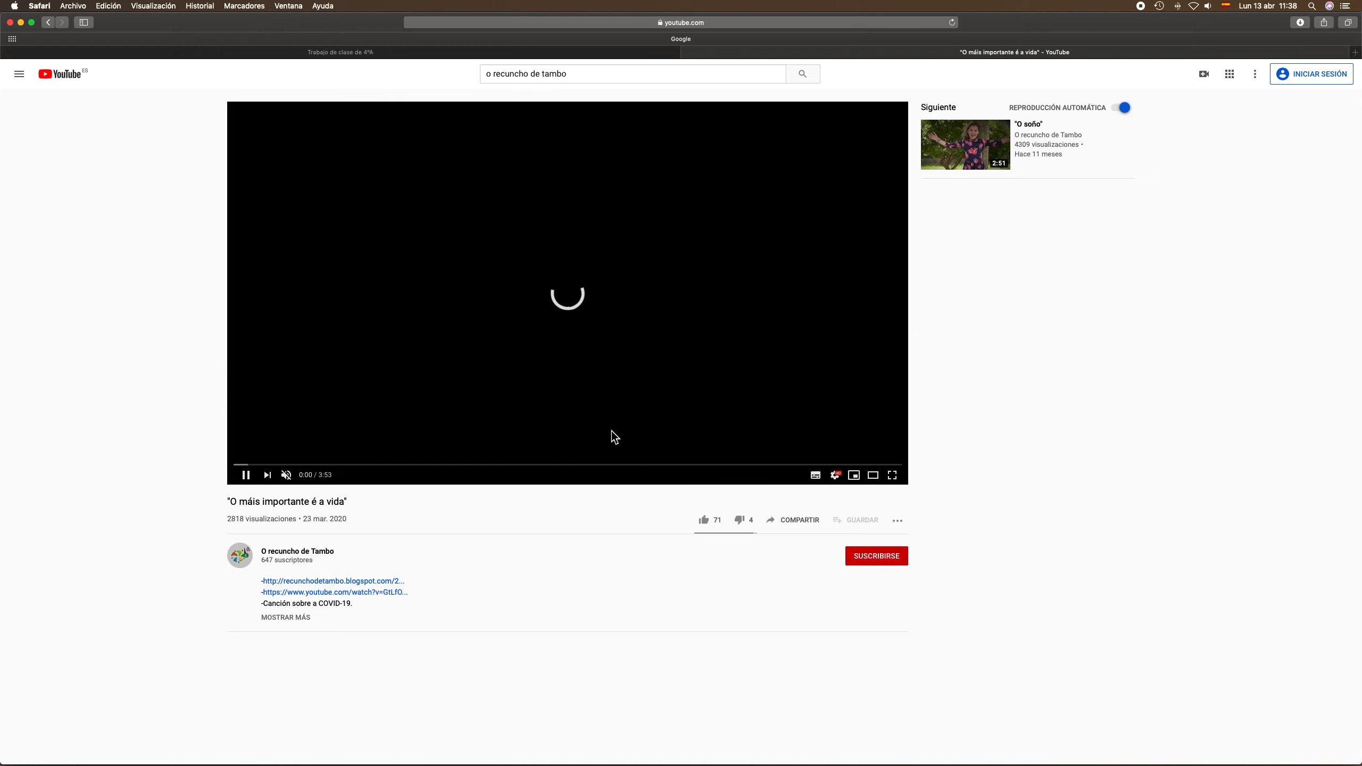
click(683, 22)
right_click(549, 22)
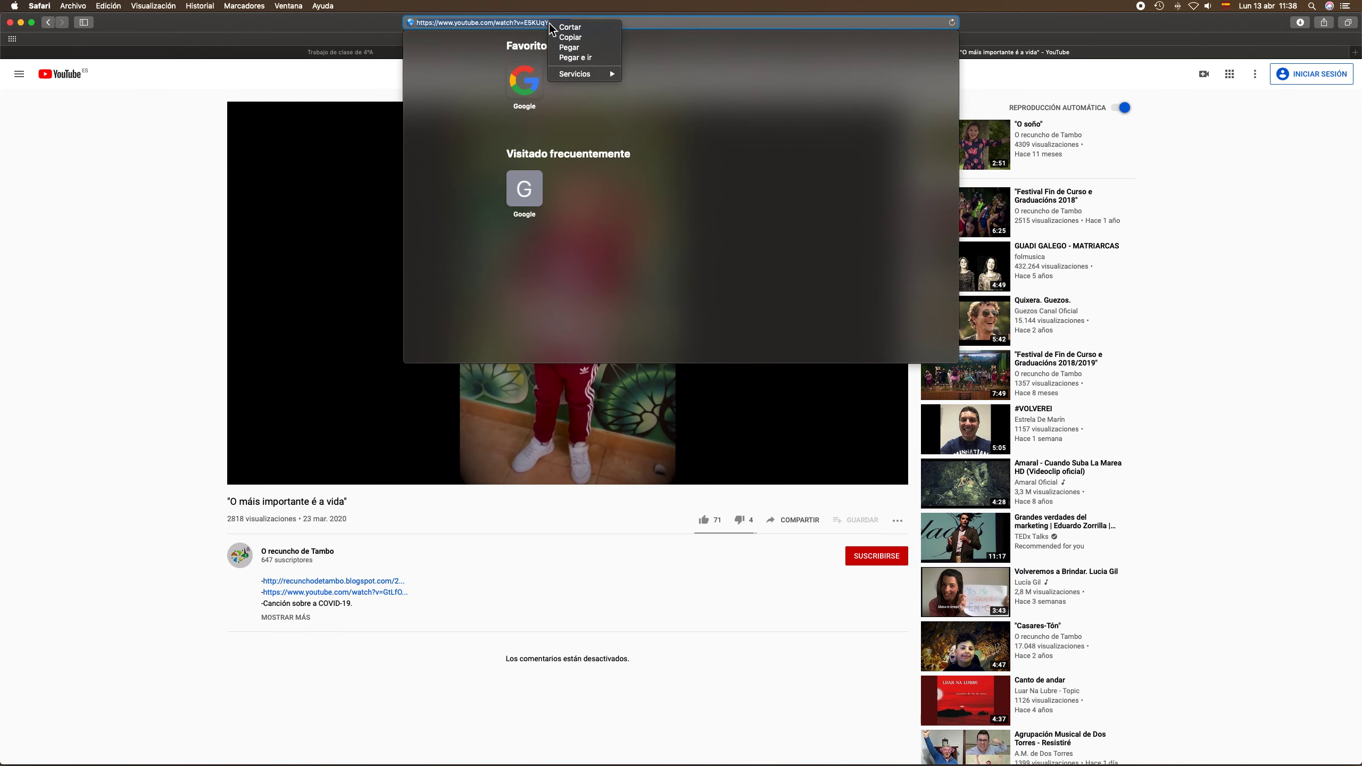
click(571, 37)
click(63, 304)
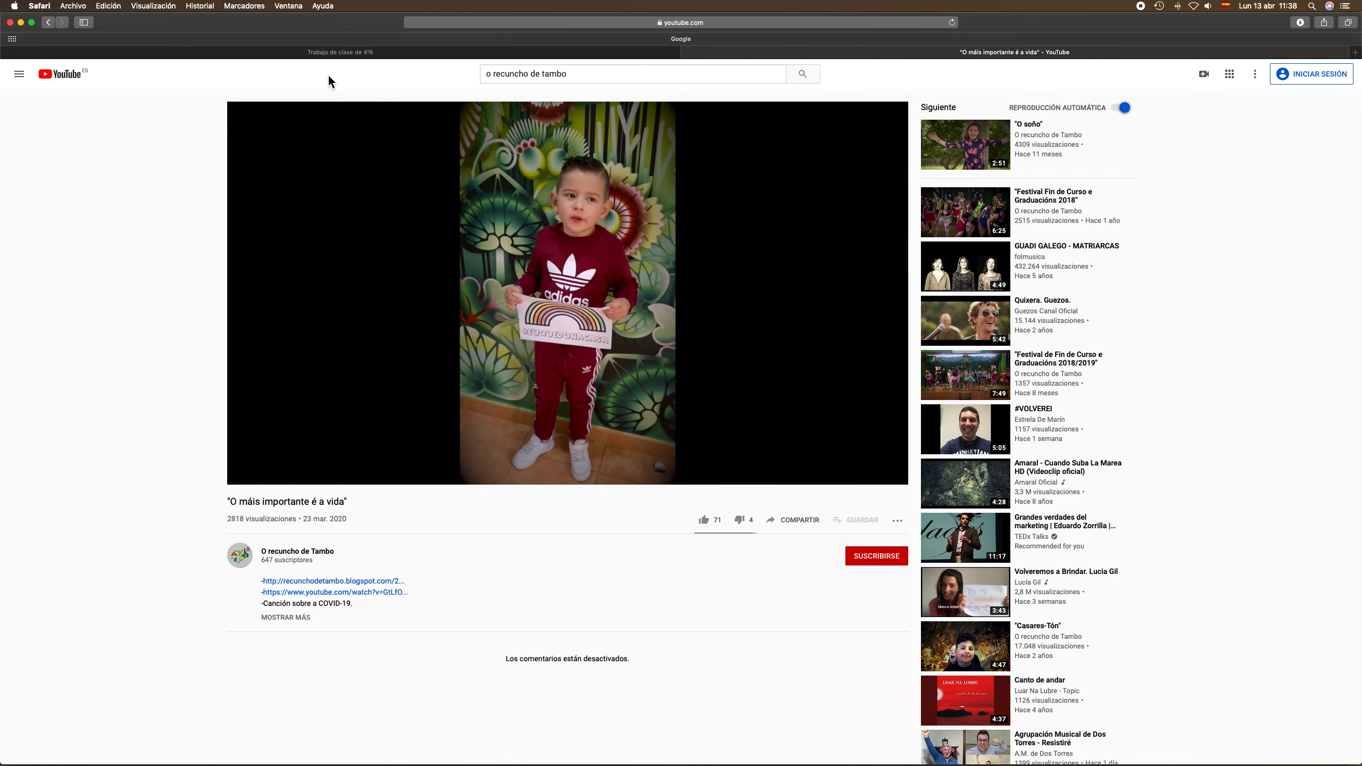
Attach the YouTube video "O máis importante é a vida" to the Classroom assignment using its copied address
click(341, 52)
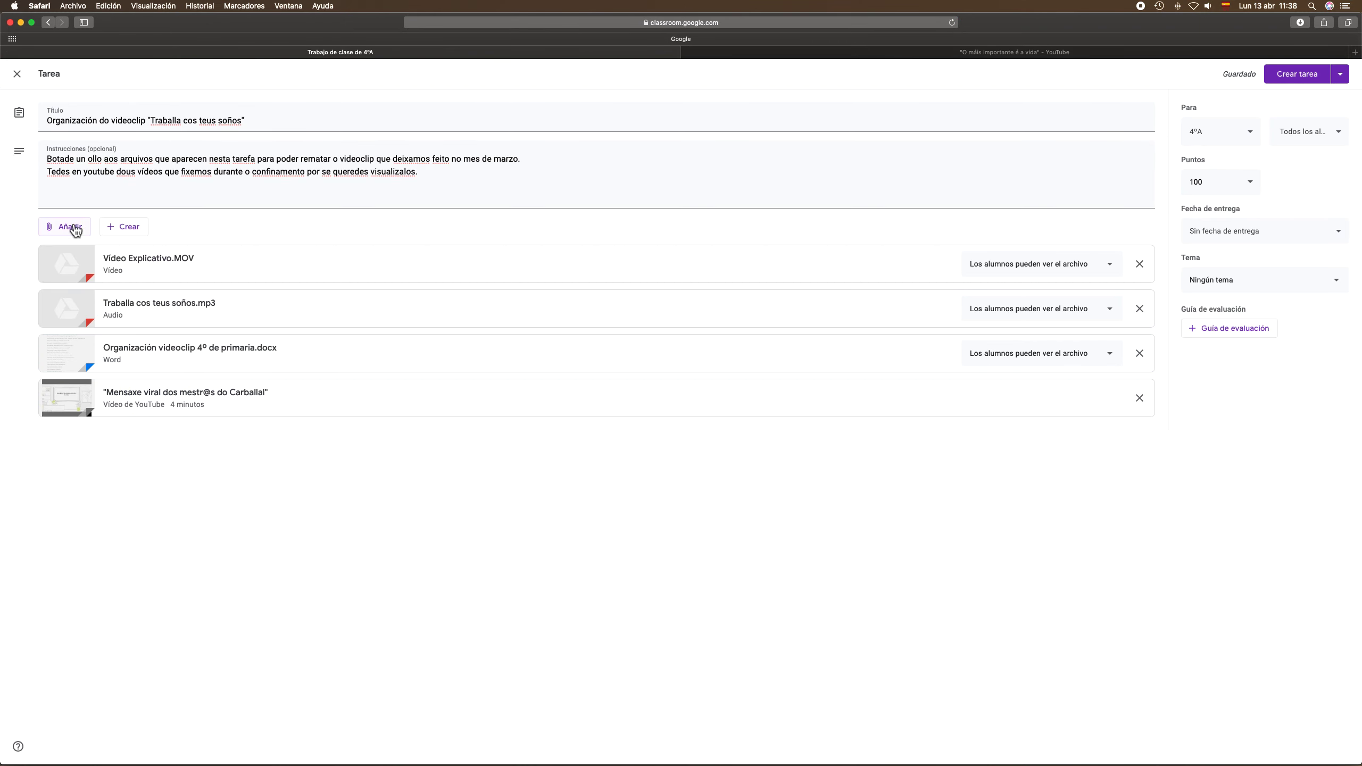
click(74, 234)
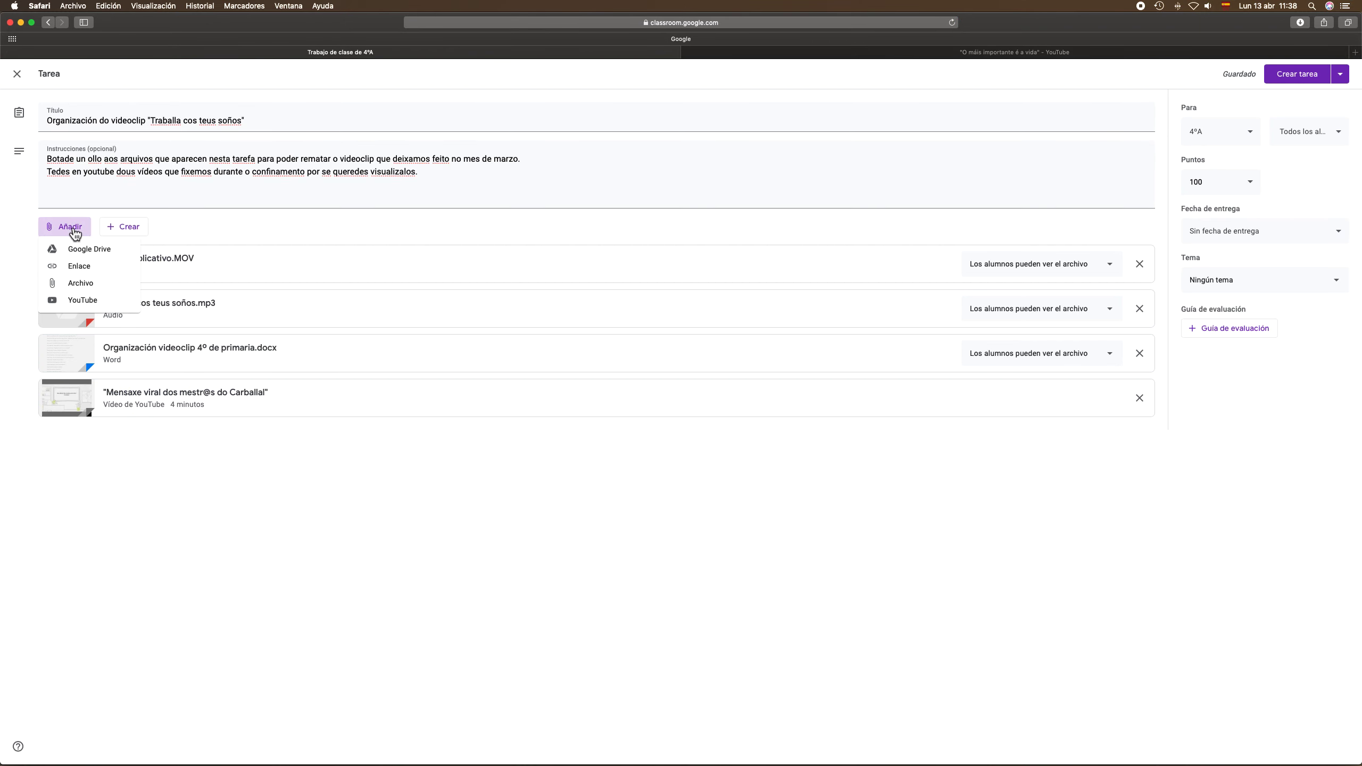
click(92, 310)
right_click(496, 311)
mouse_move(571, 359)
click(516, 336)
click(685, 315)
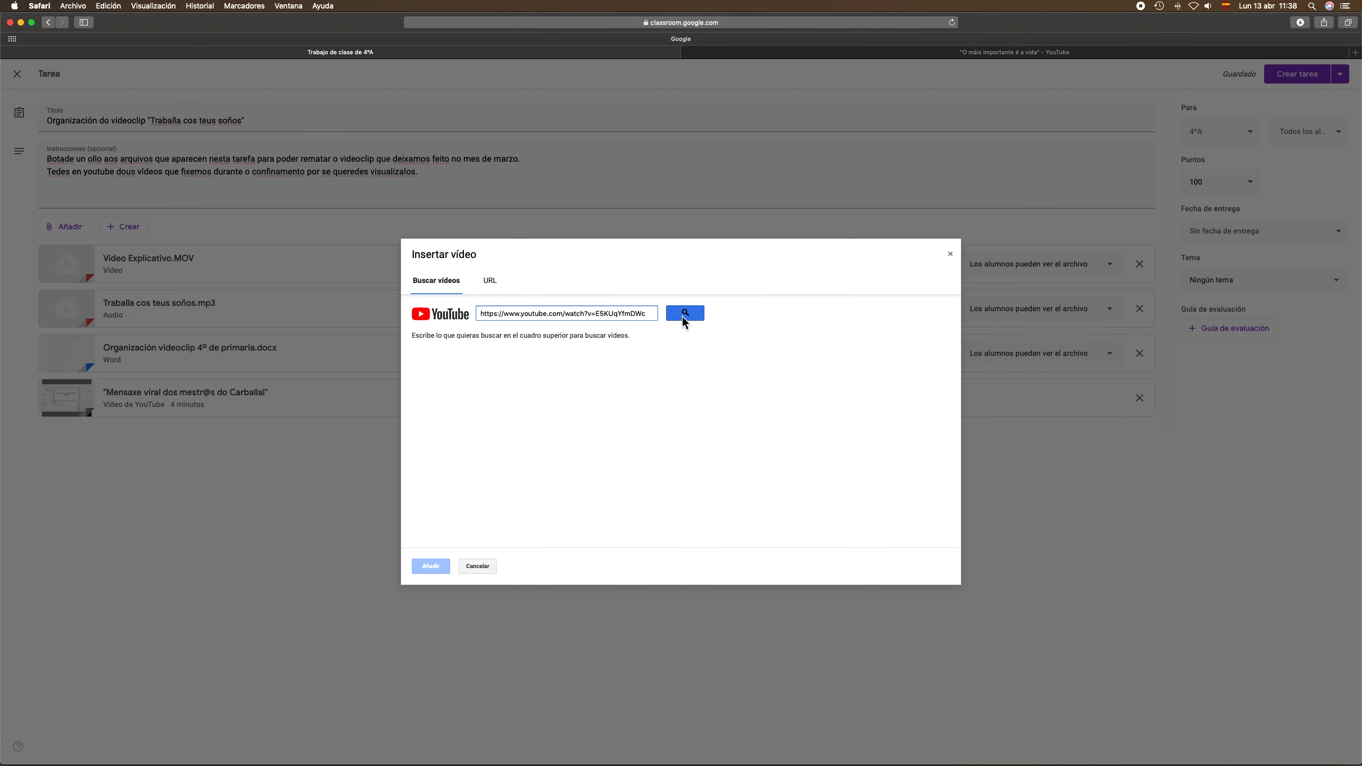
click(553, 365)
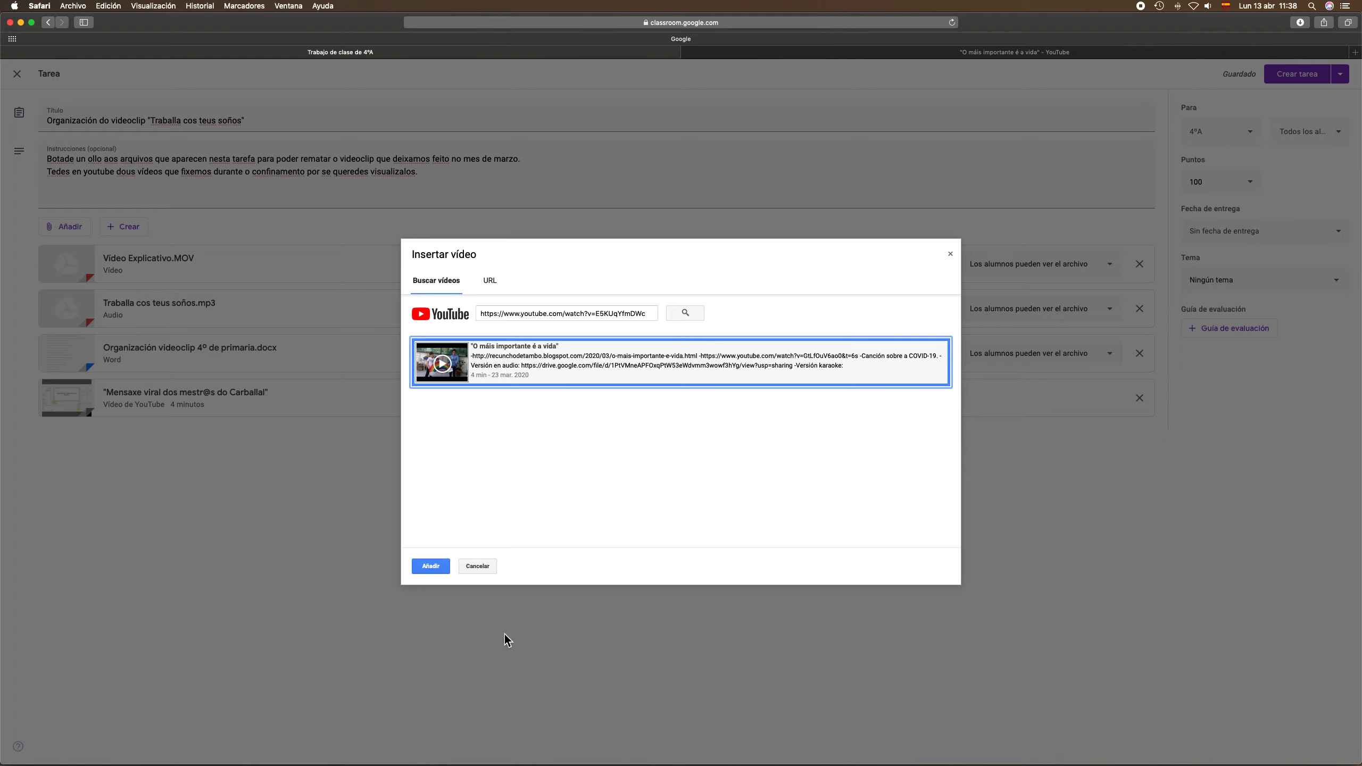
click(431, 566)
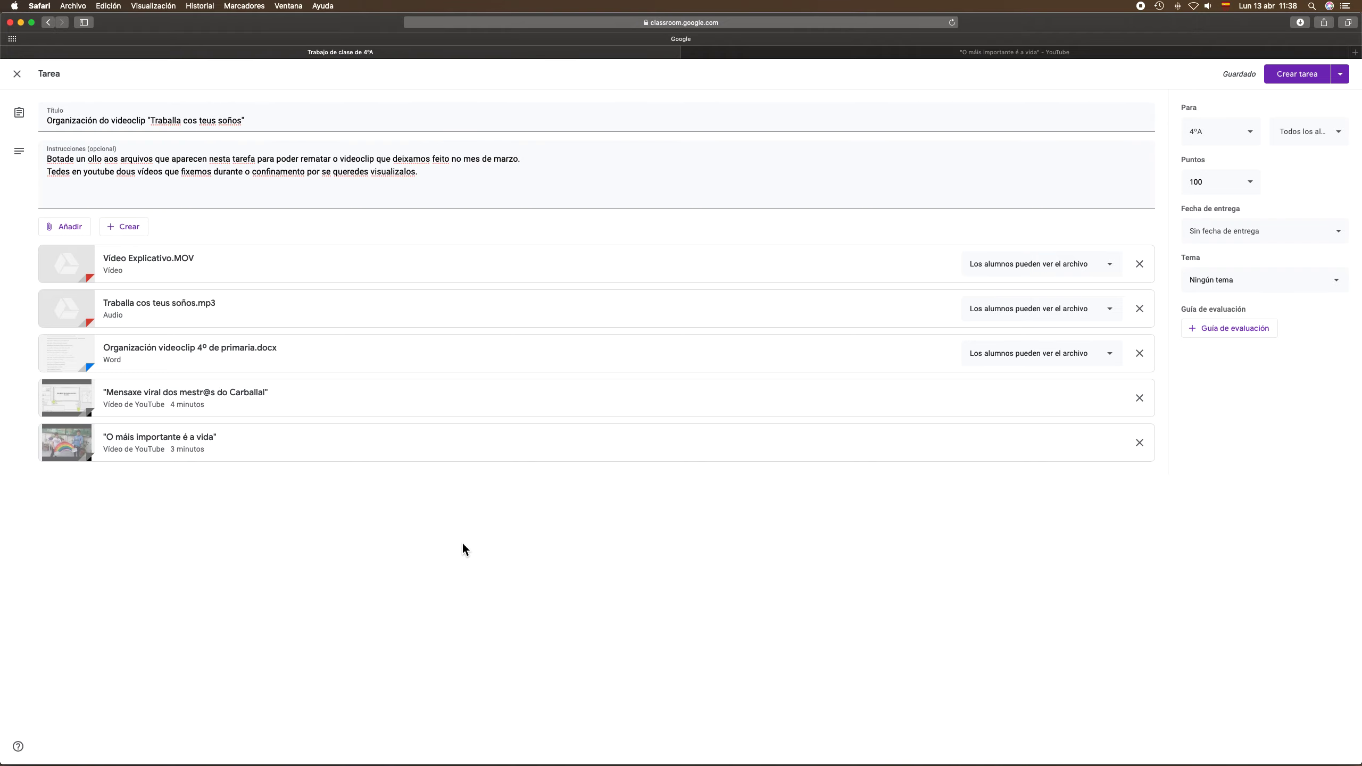
Open the "O recuncho de Tambo" blog from its YouTube channel page and copy the blog's web address
click(720, 54)
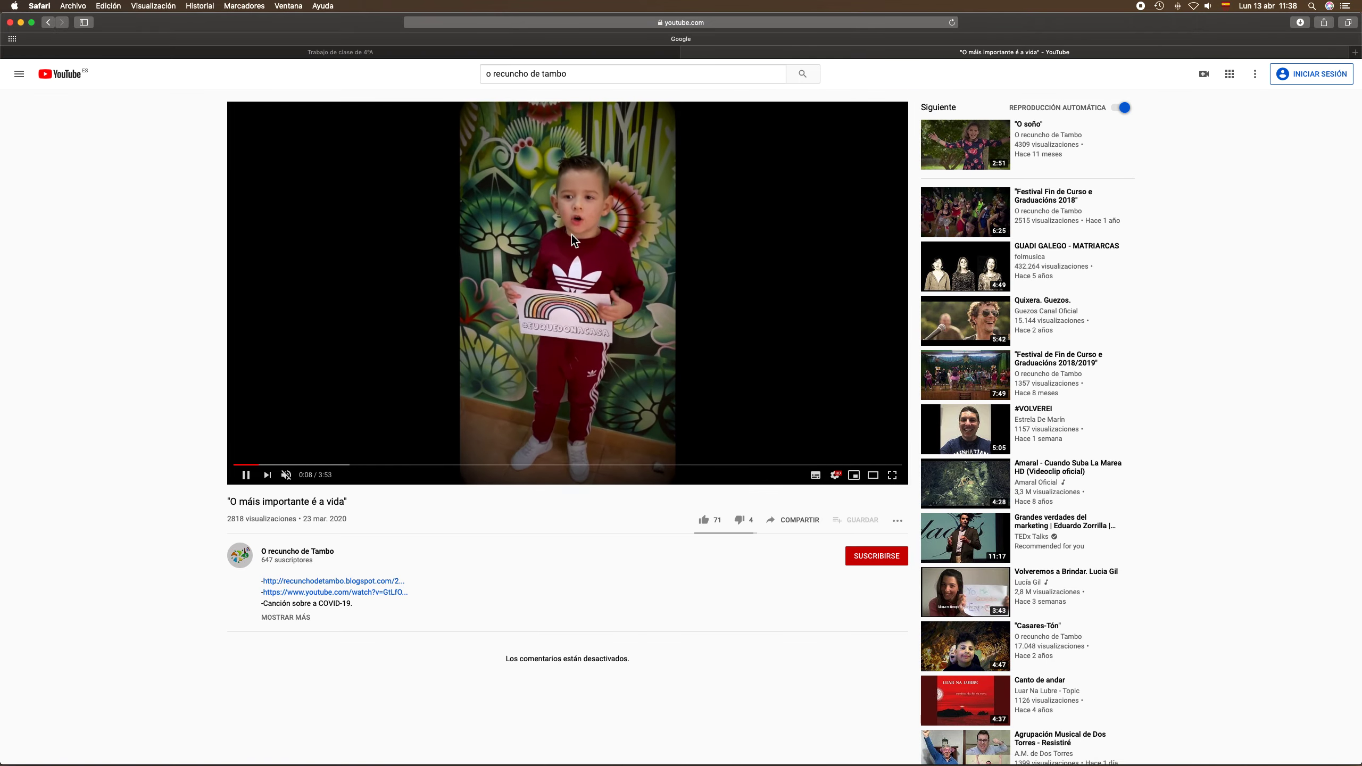
click(51, 26)
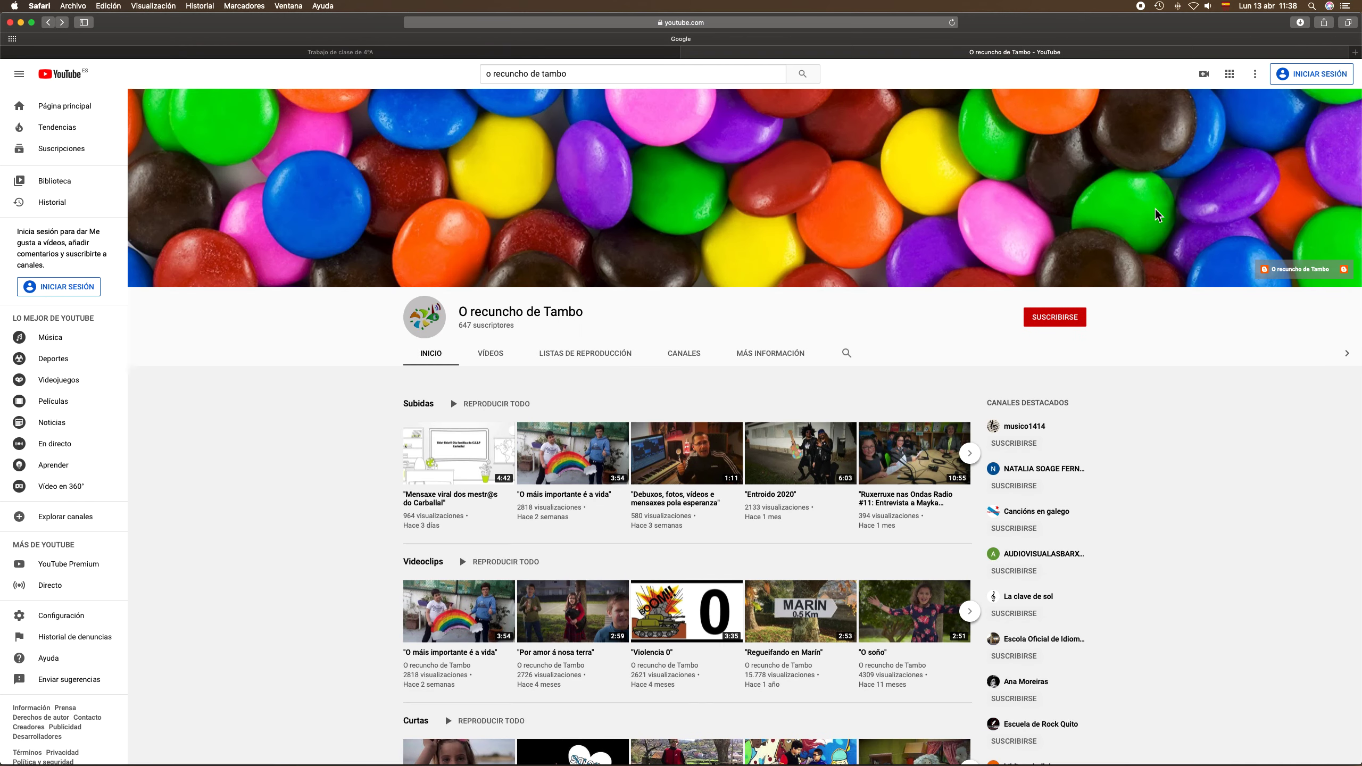
click(1300, 270)
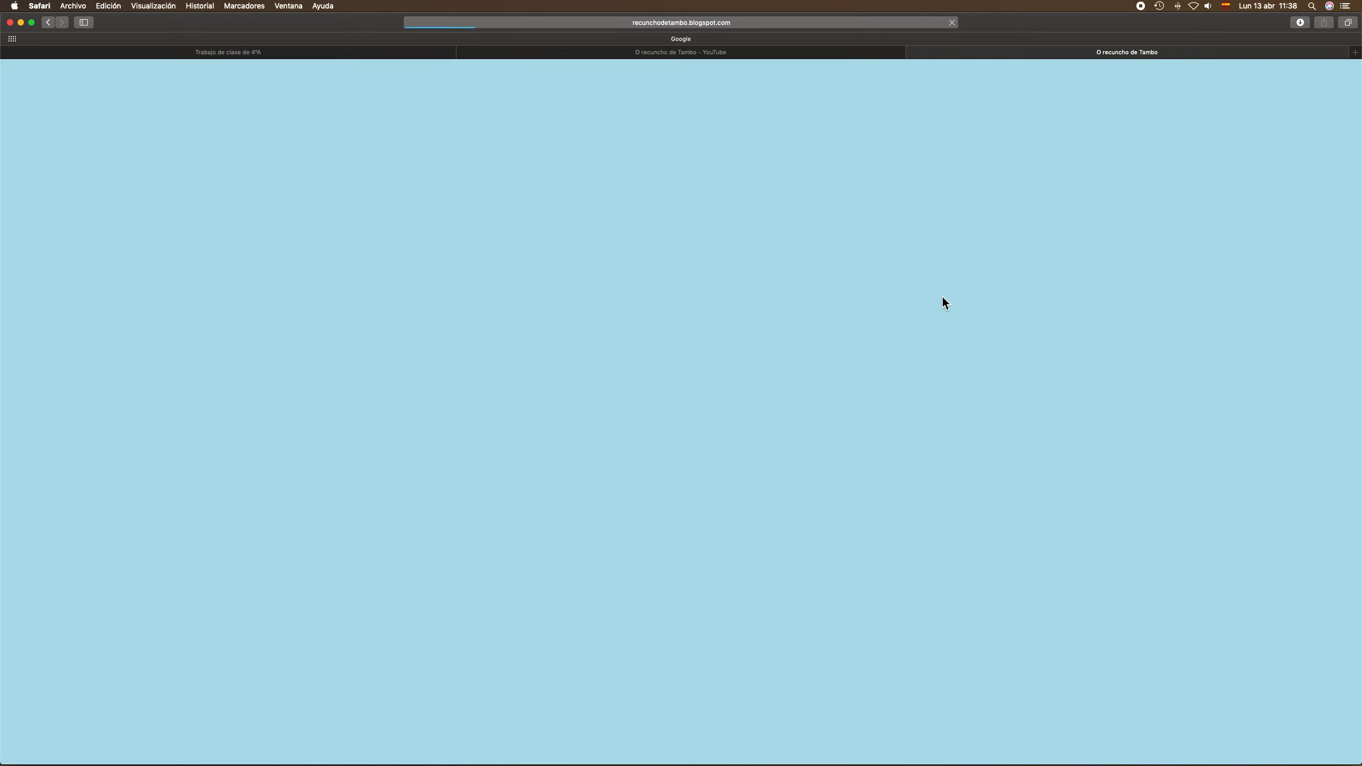
scroll(713, 502, down, 5)
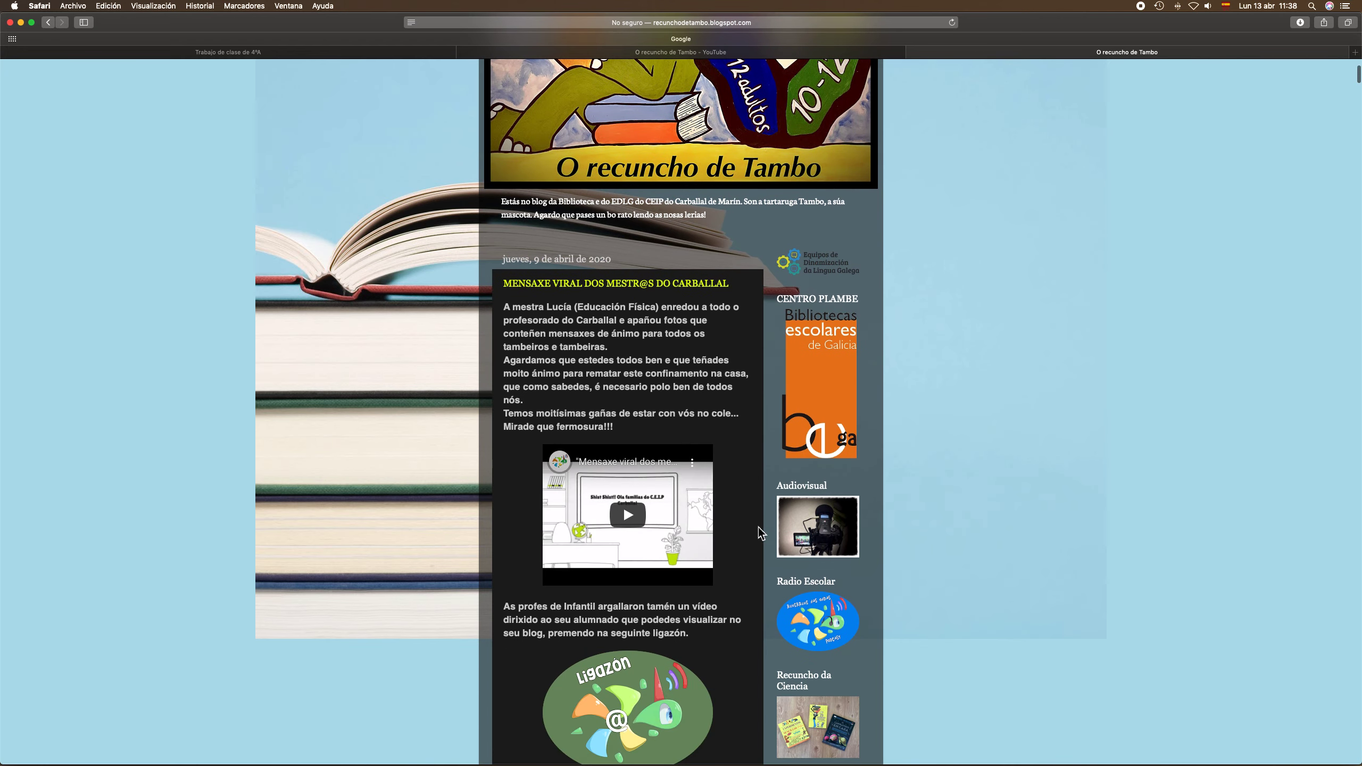
scroll(760, 533, up, 5)
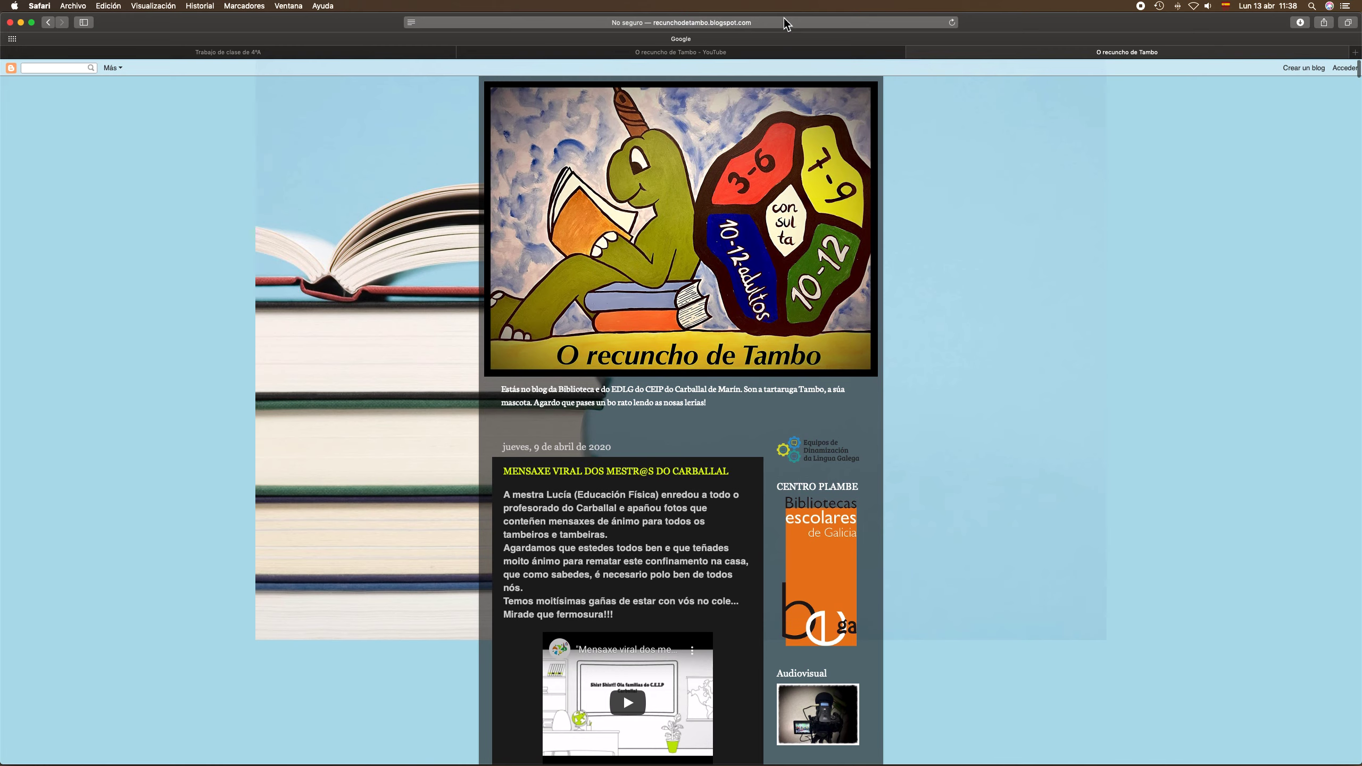
click(719, 24)
key(ctrl+c)
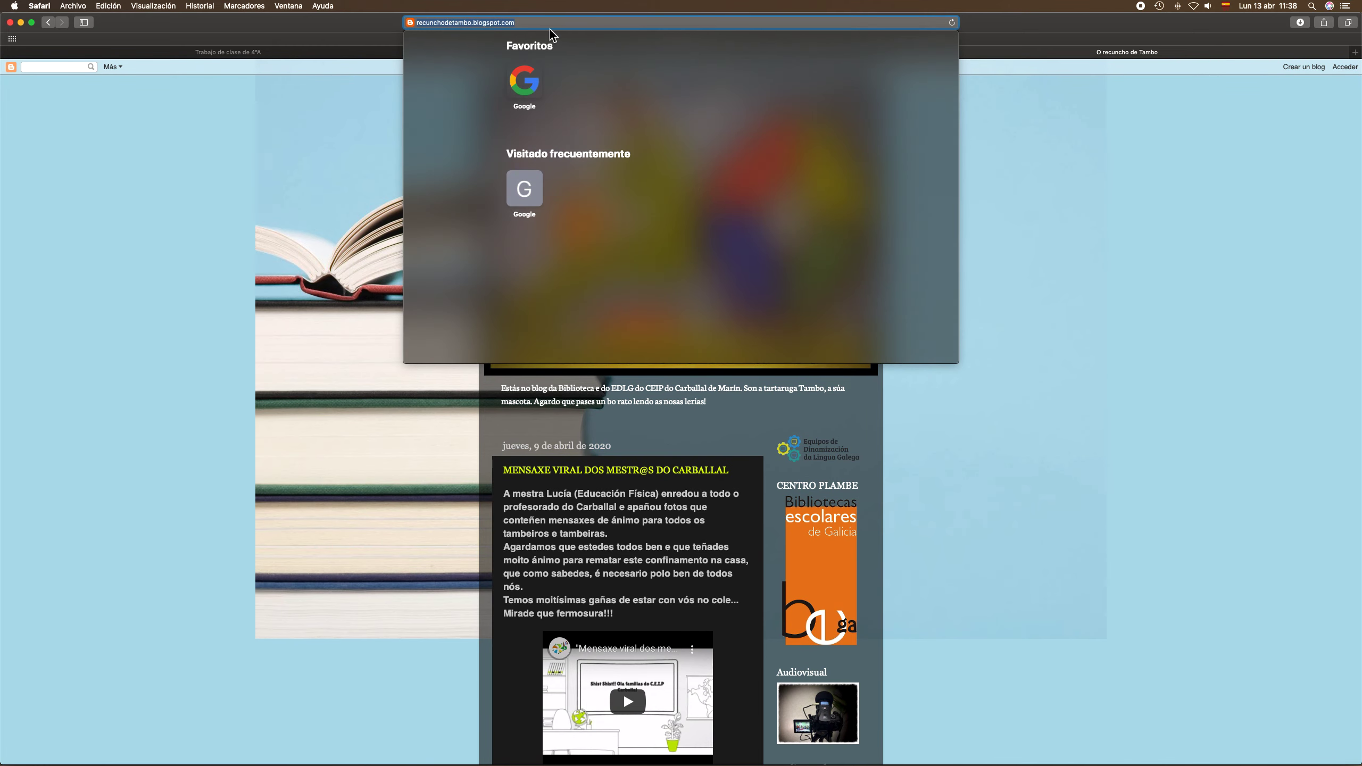
right_click(486, 25)
click(503, 35)
click(151, 215)
Back in the Classroom assignment, add the instruction line: Seguide tamén as novas do blog "O recuncho de Tambo"
click(245, 52)
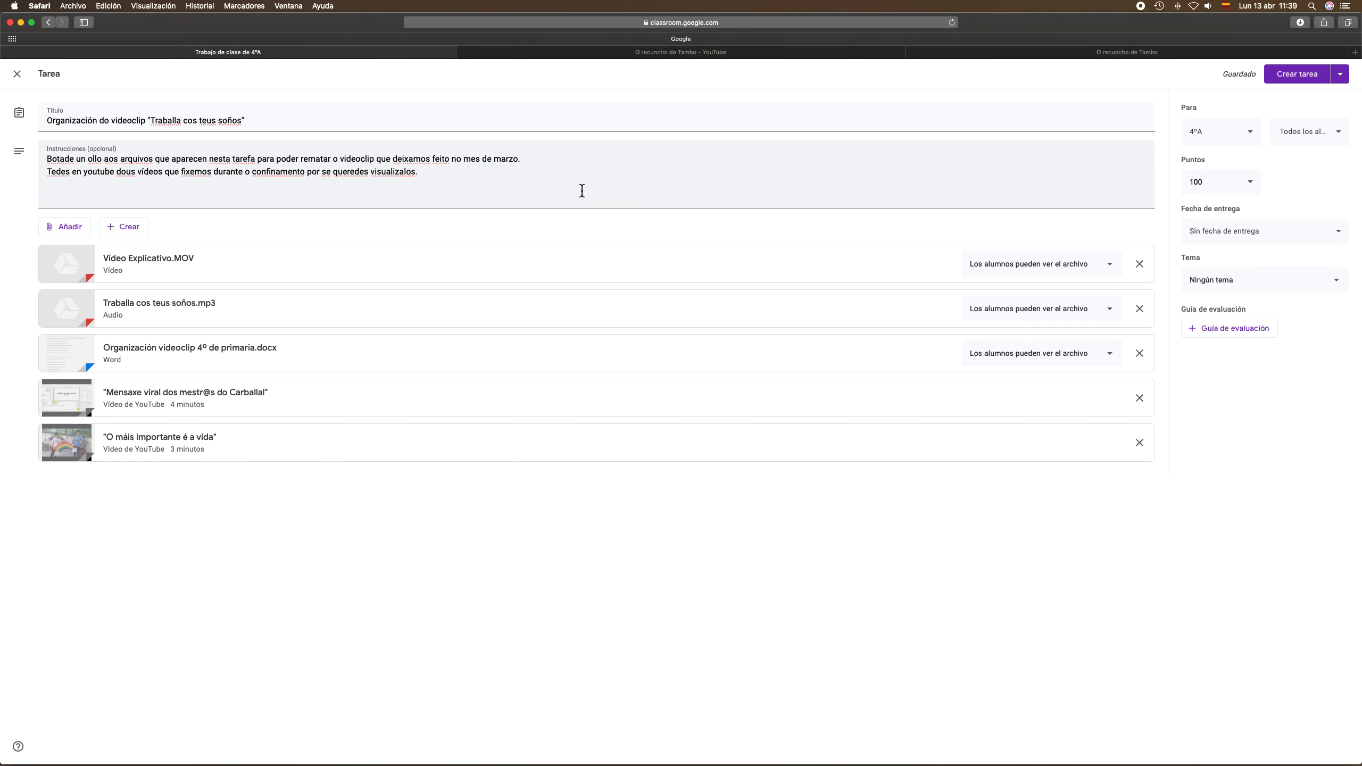
click(436, 176)
key(Return)
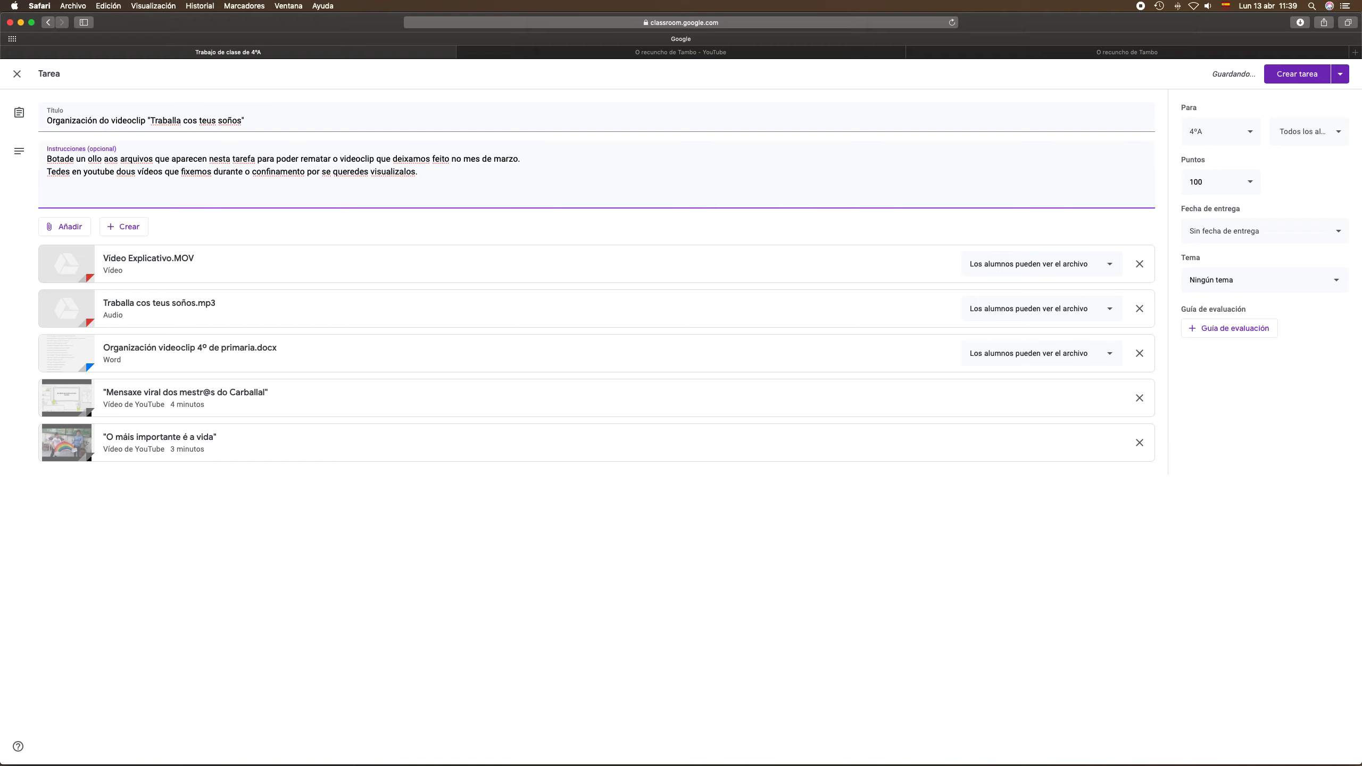
text(Se)
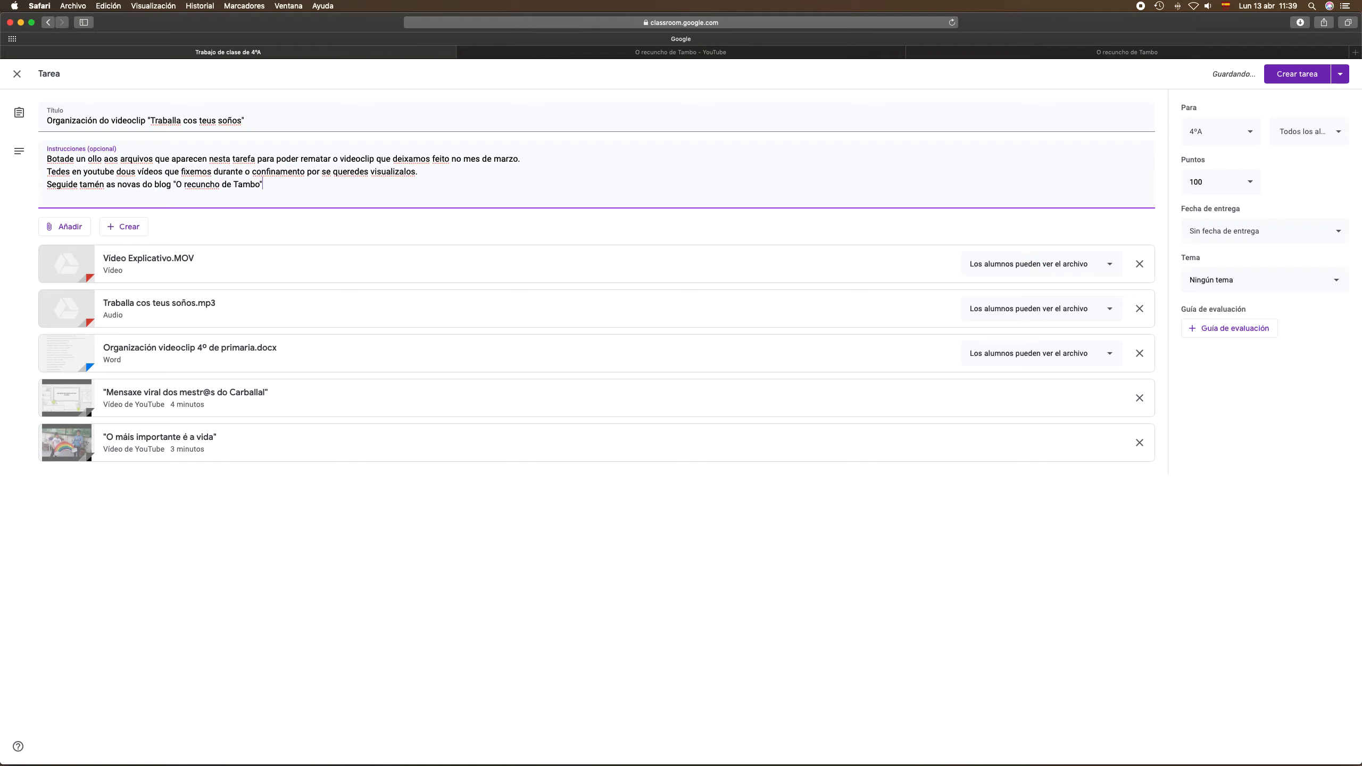
text(.)
Attach the "O recuncho de Tambo" blog to the assignment as a link using its copied address
click(63, 230)
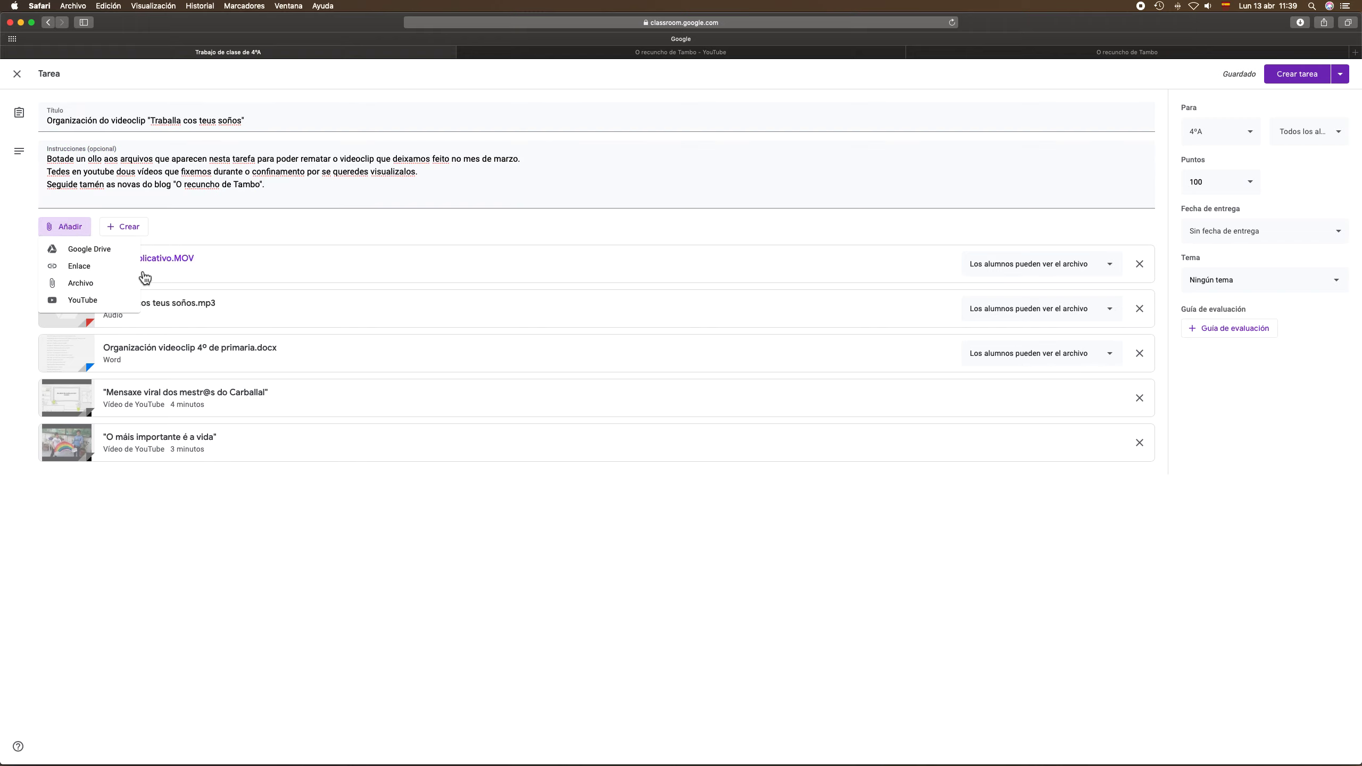
click(82, 269)
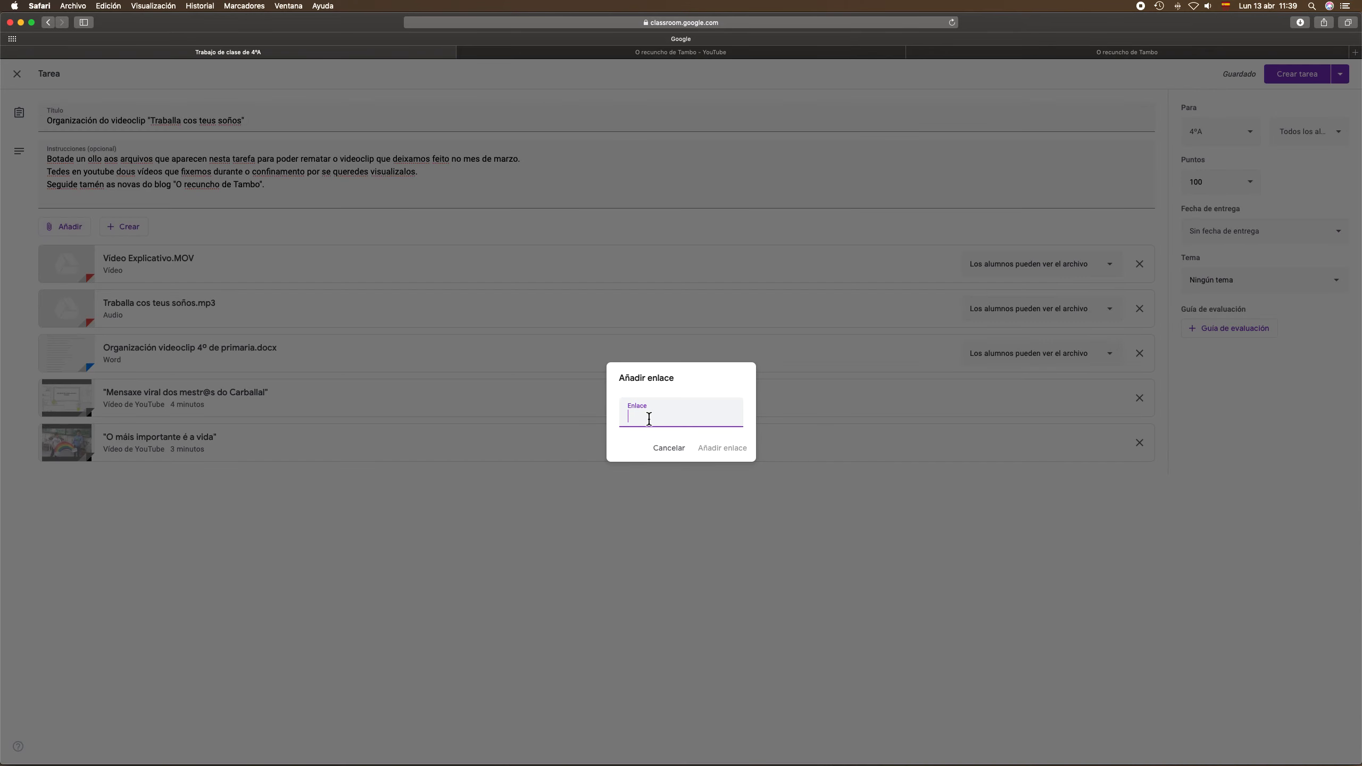
right_click(645, 419)
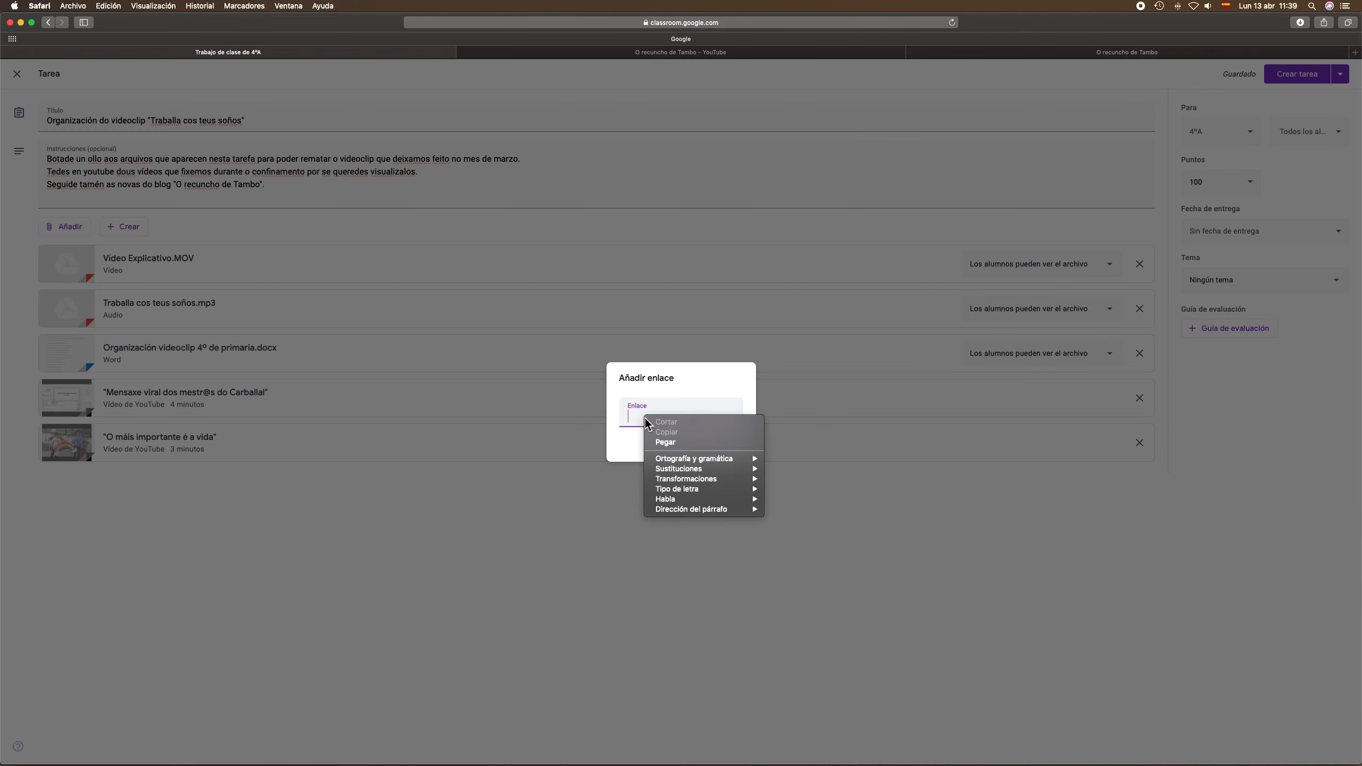
click(665, 443)
click(724, 450)
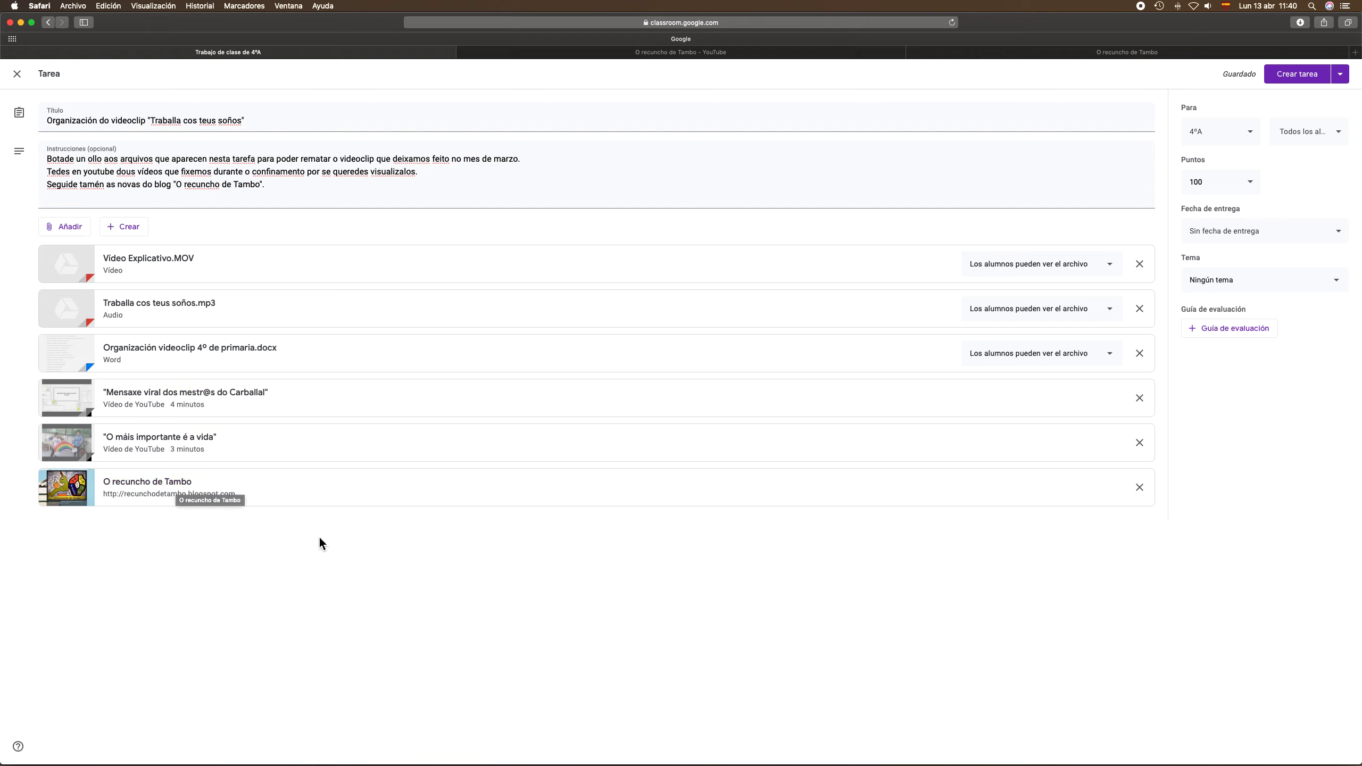
click(64, 228)
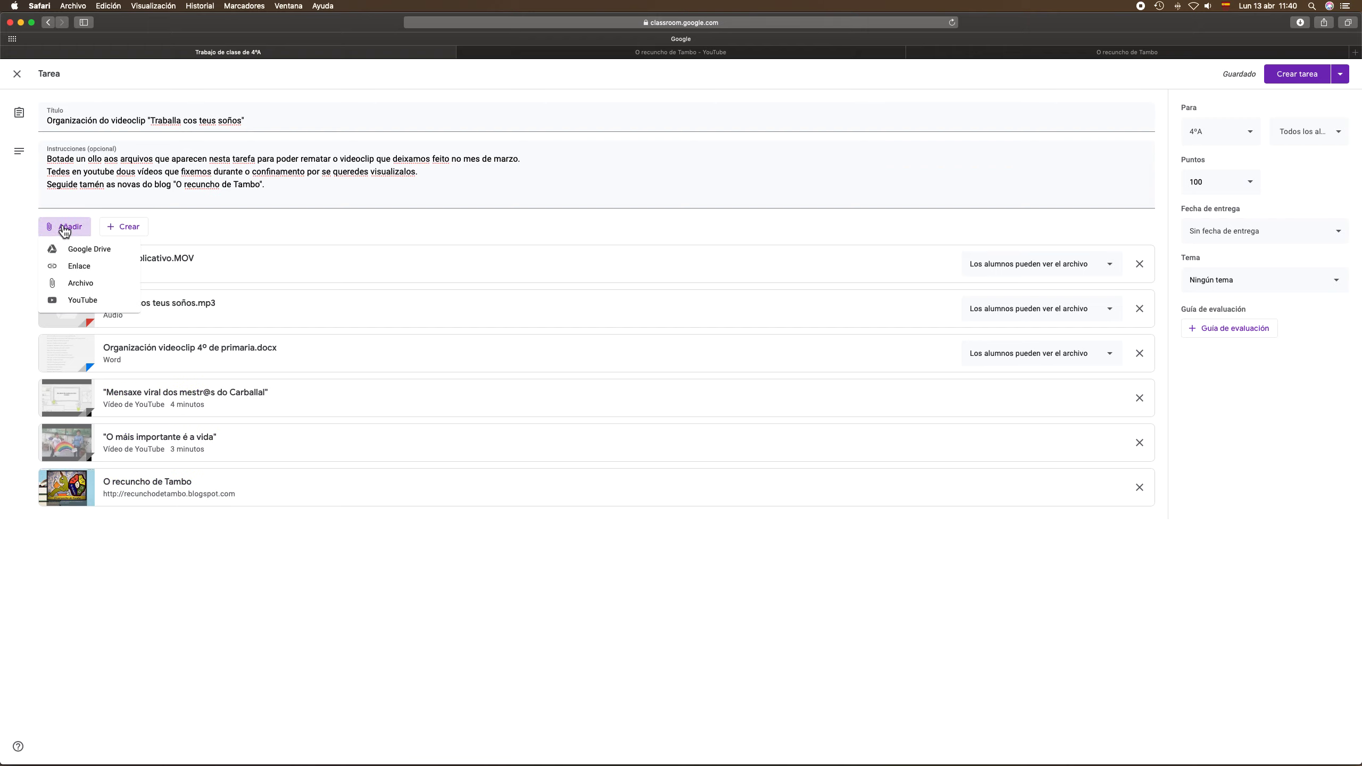
click(92, 286)
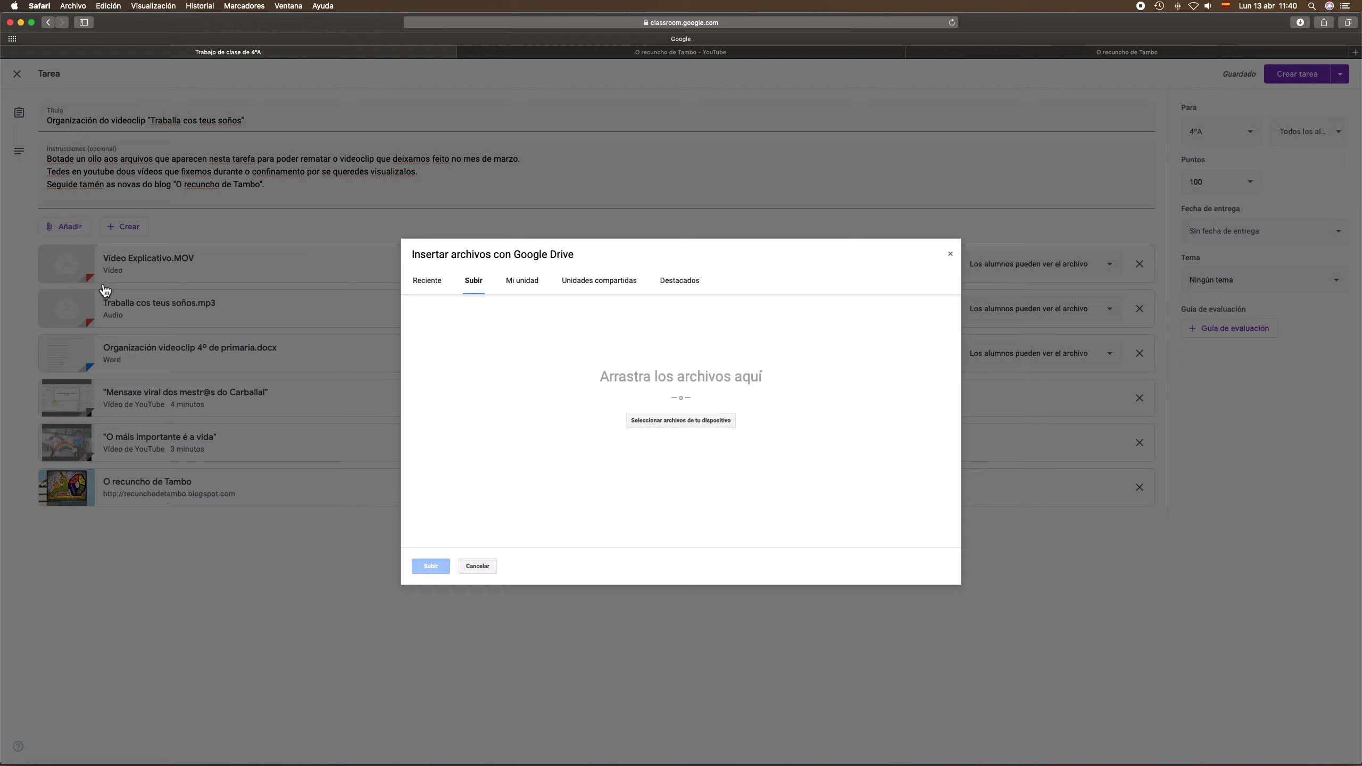
click(950, 254)
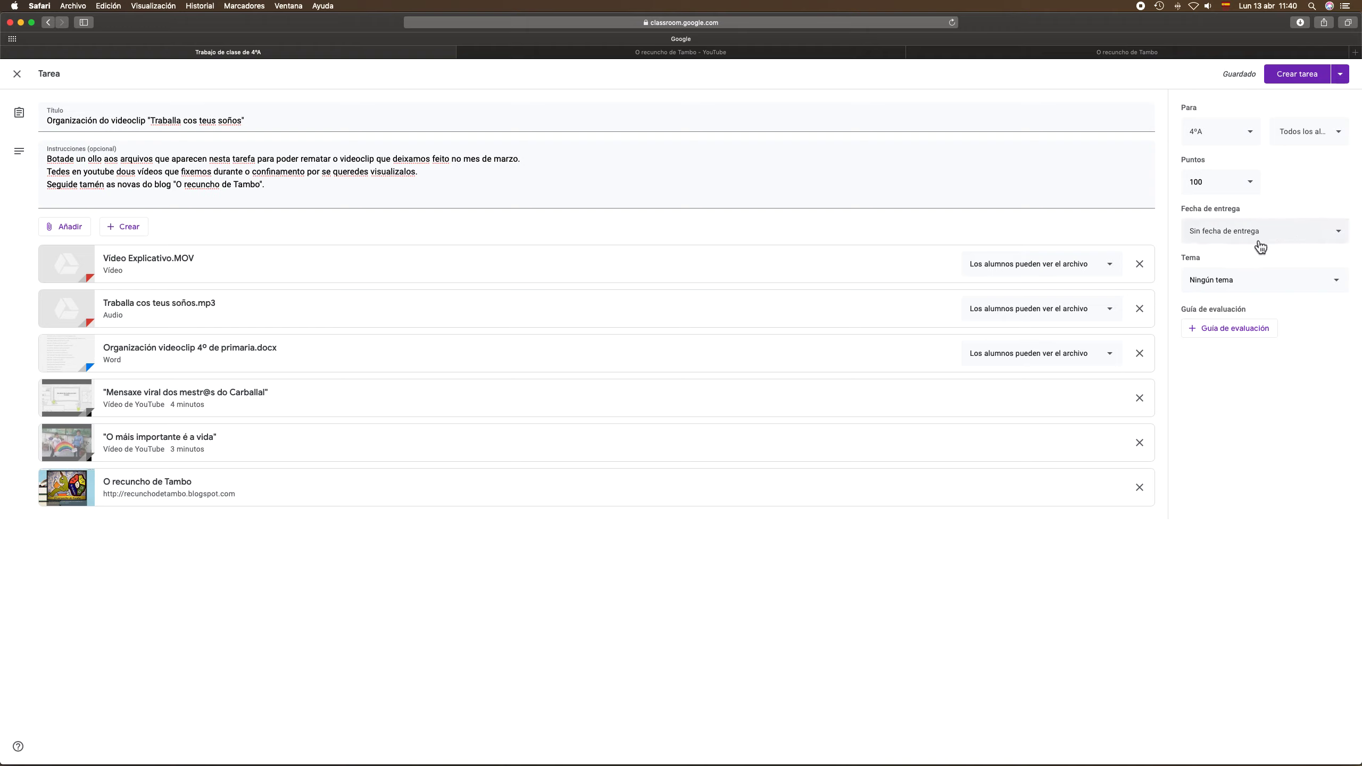
Set the assignment's due date to 24 April 2020 without a time
click(1220, 232)
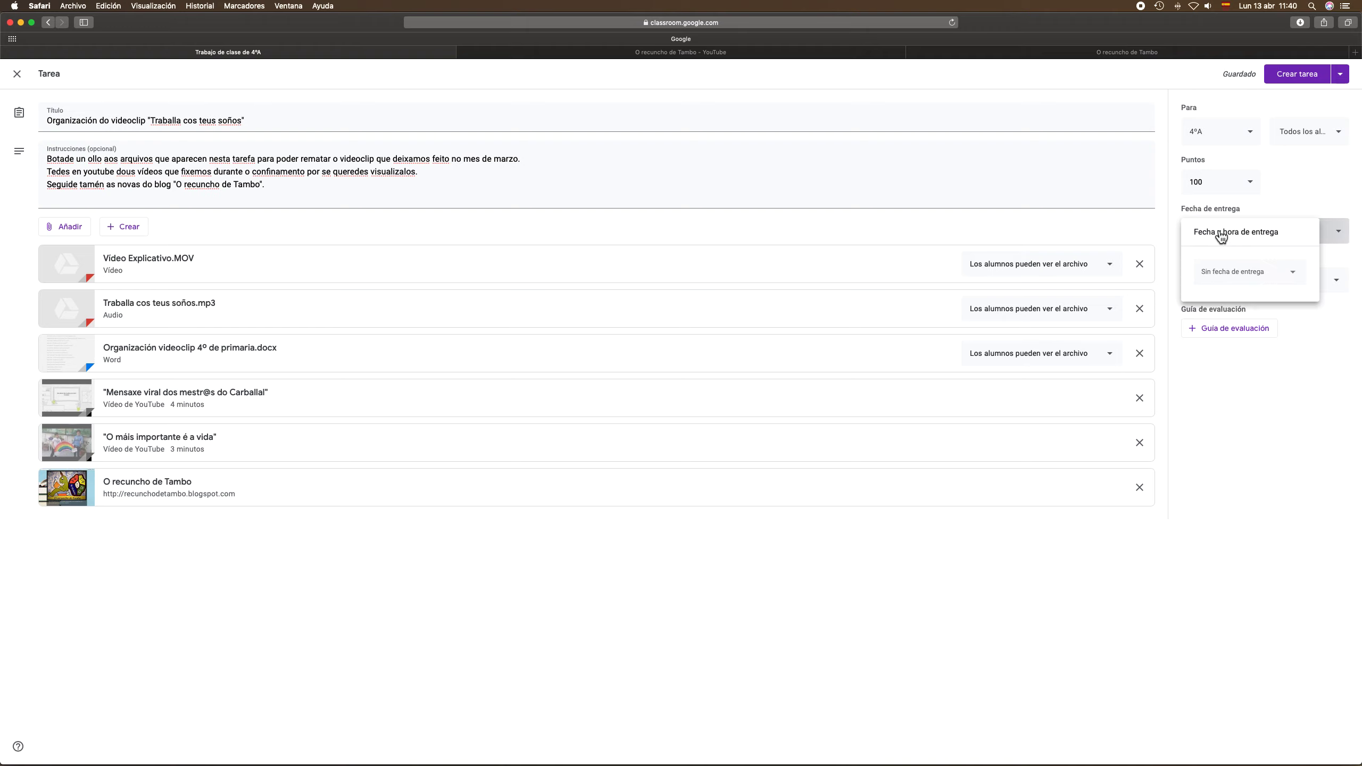
click(1242, 274)
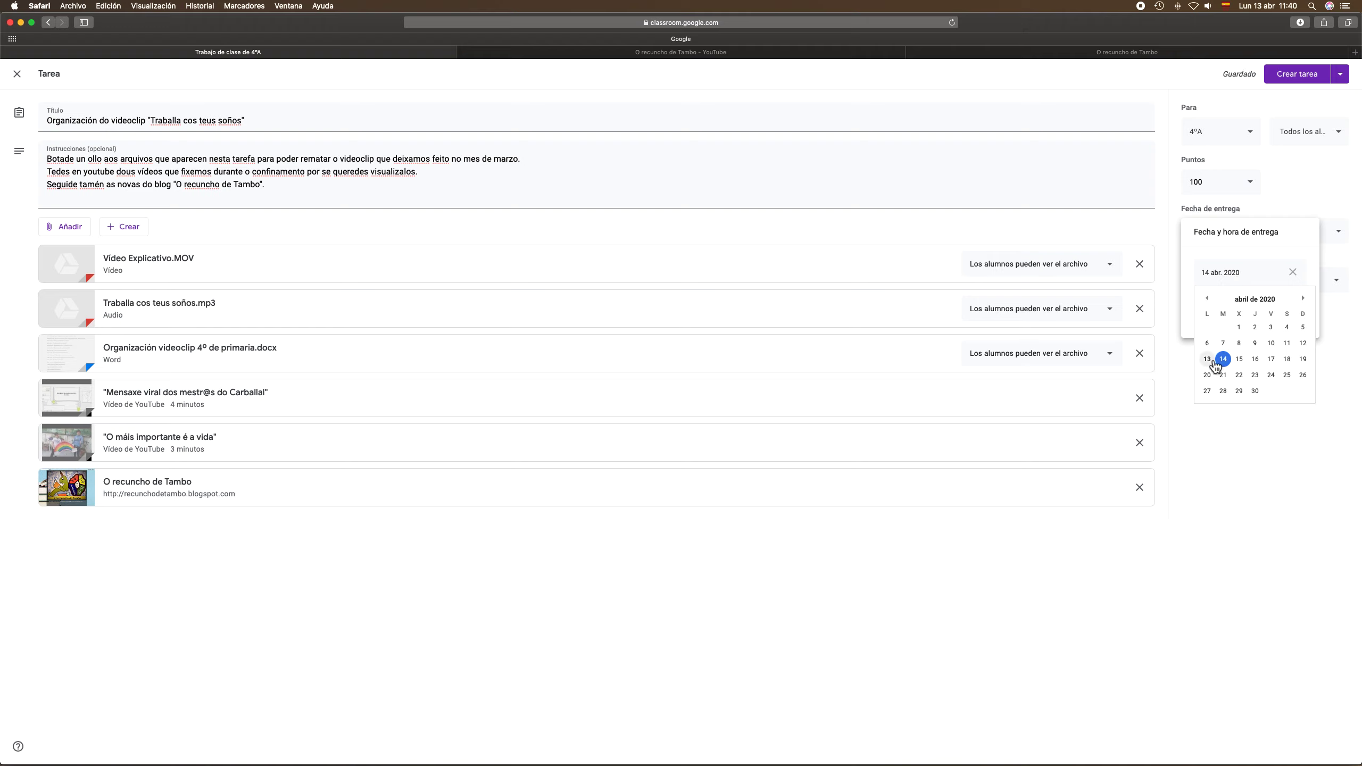
click(1272, 375)
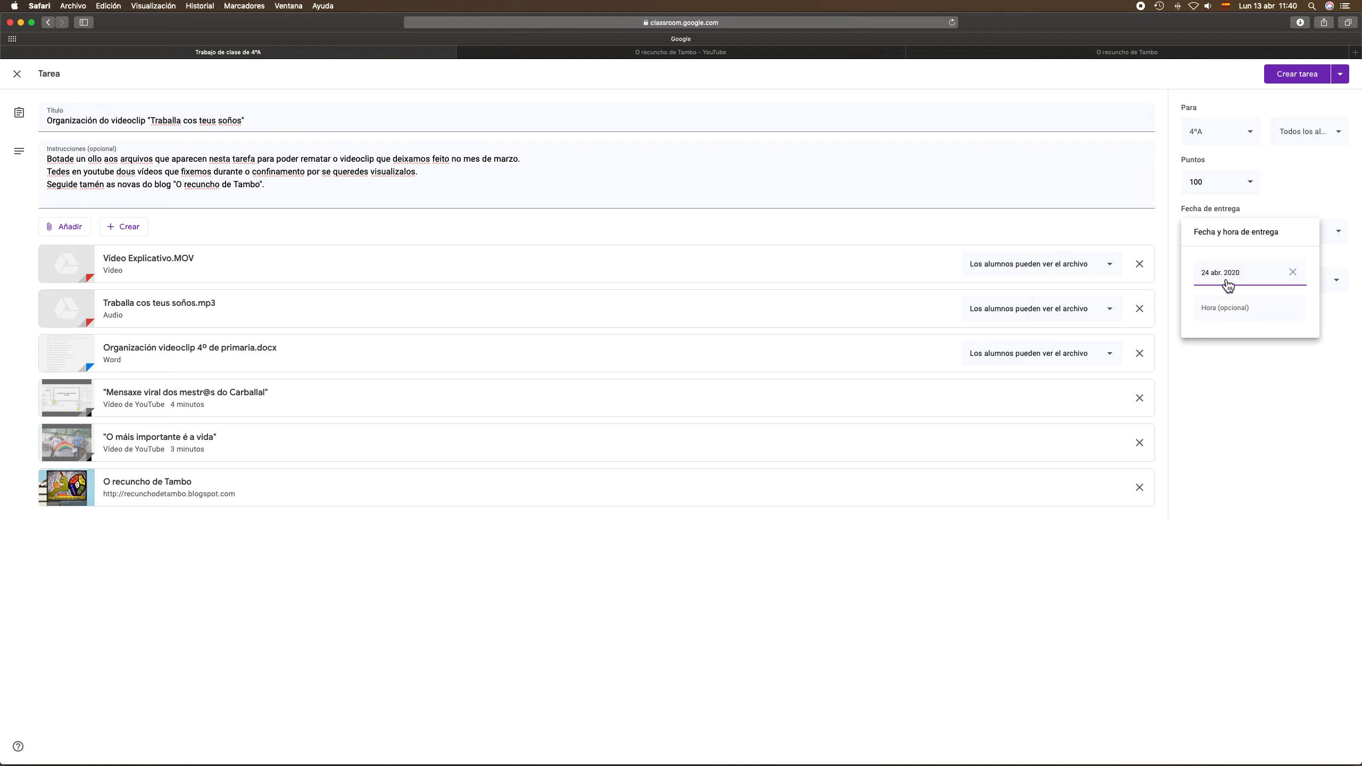
click(1240, 487)
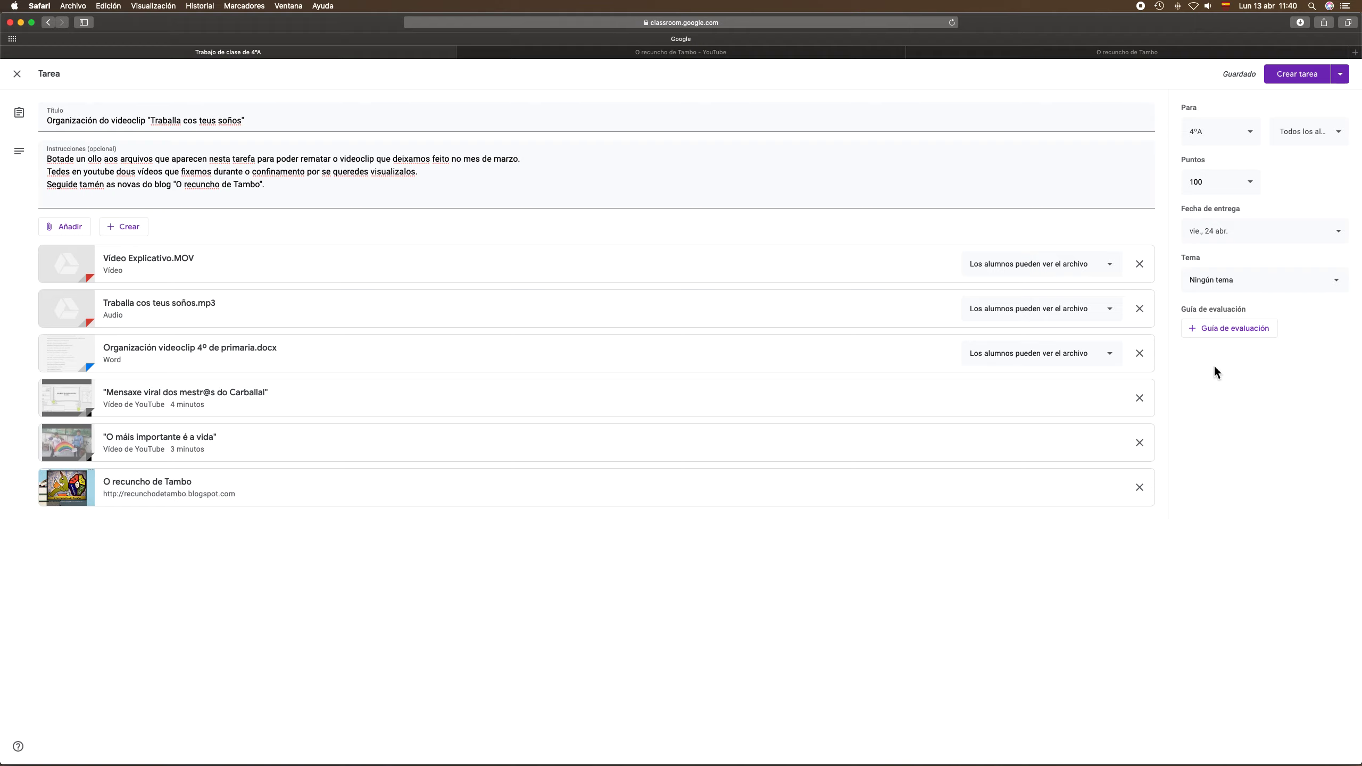
Assign the topic Música to the assignment and publish it to class 4ºA
click(1215, 290)
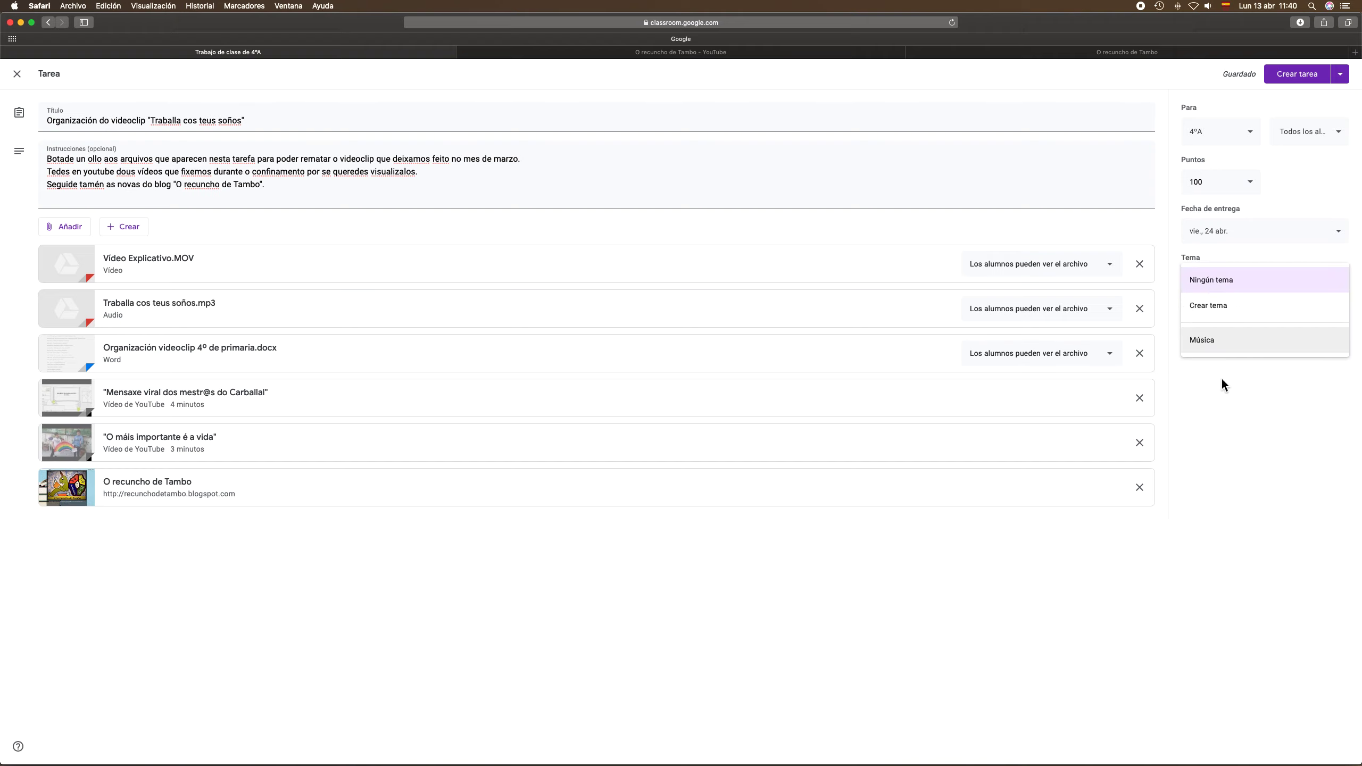
click(1216, 344)
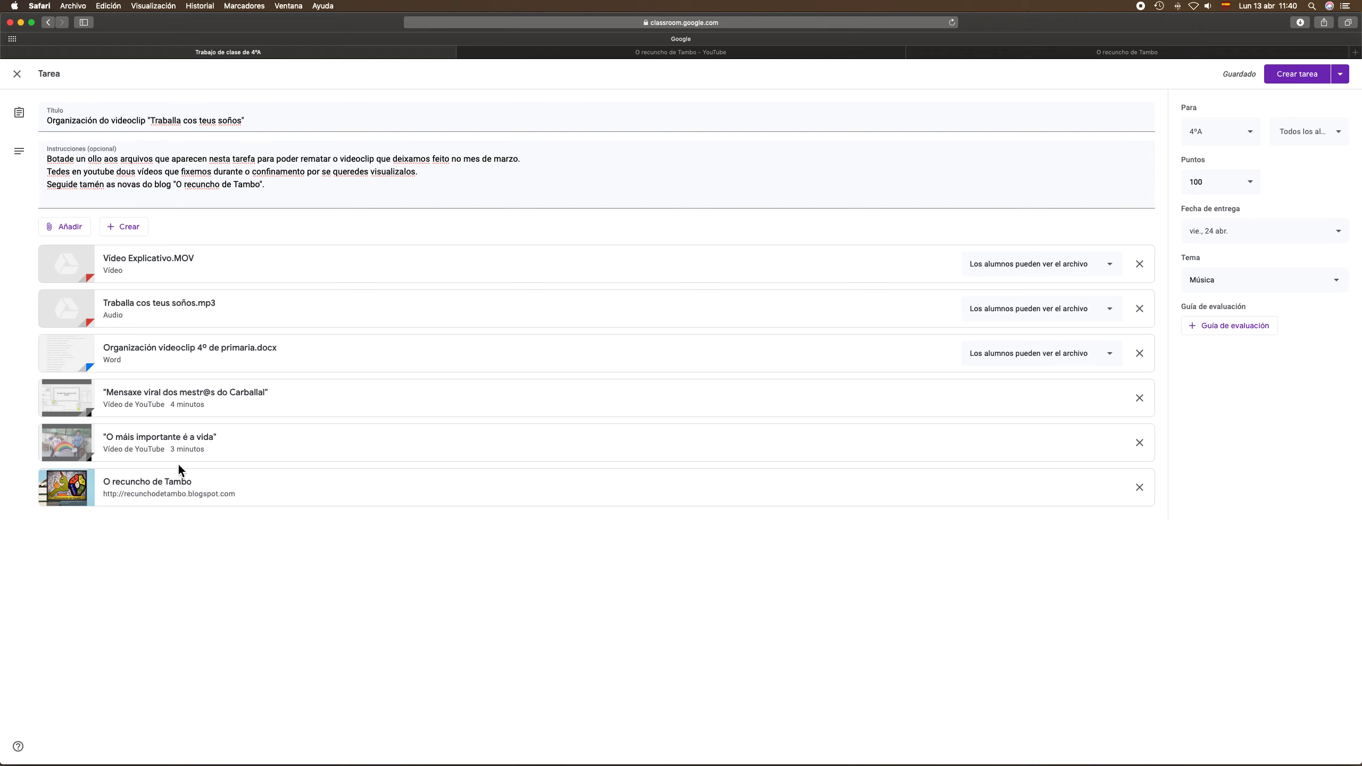
click(1317, 79)
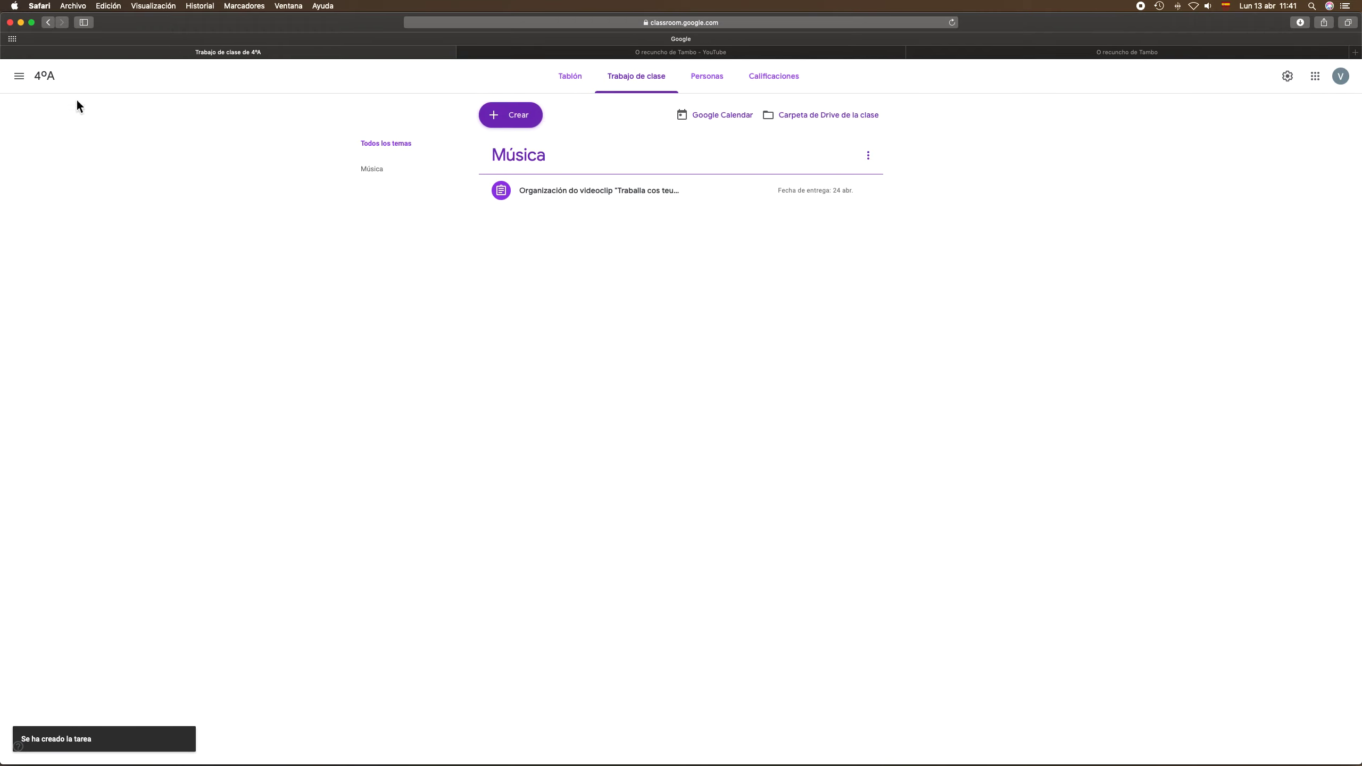
Open class 4ºA from the class list and view the student work page of the newly posted assignment
click(18, 76)
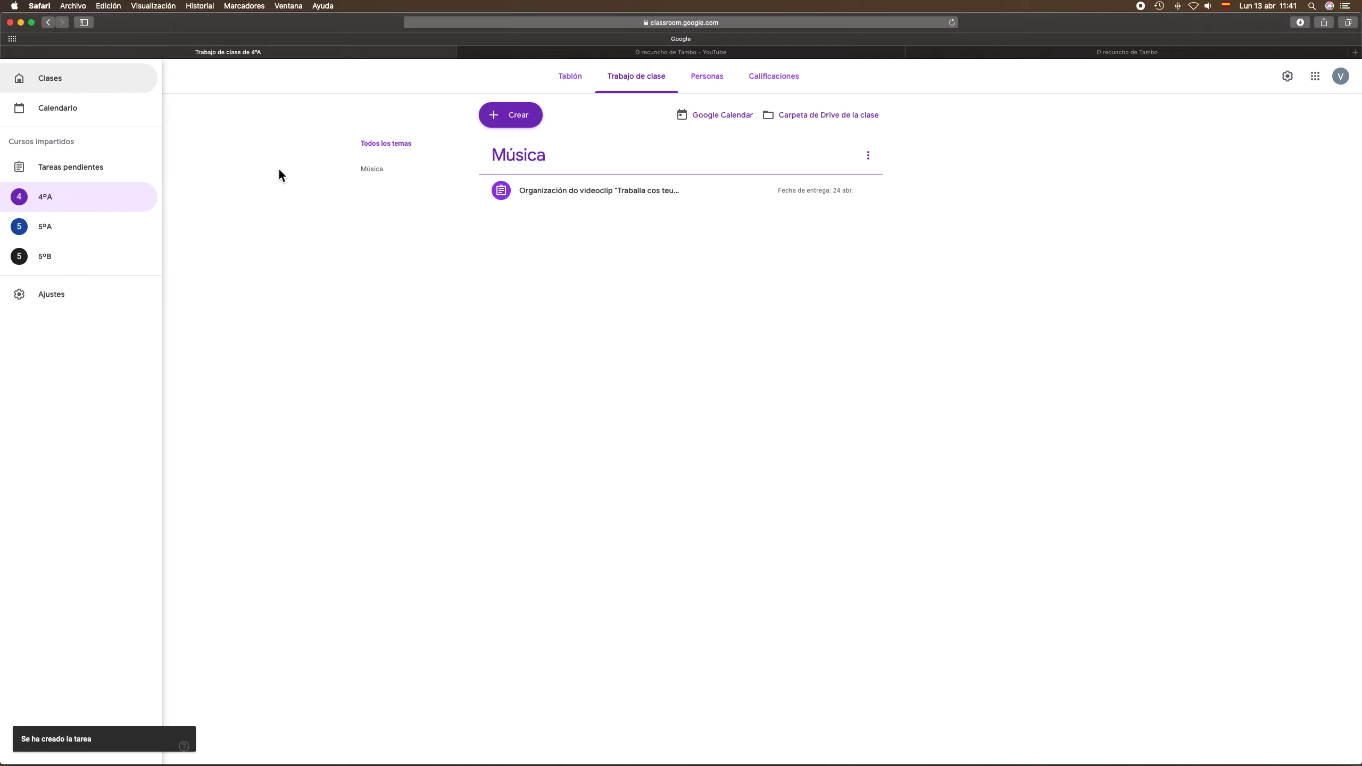
click(52, 78)
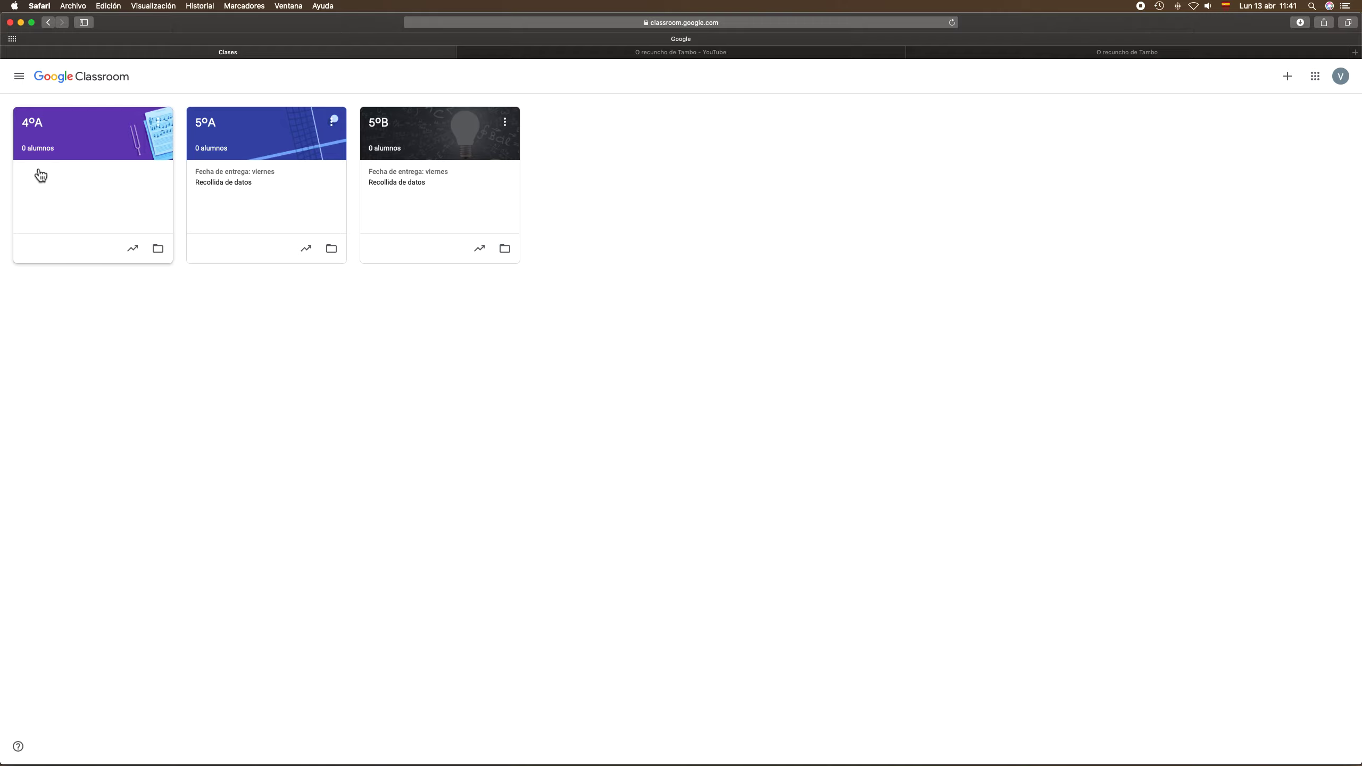
click(63, 150)
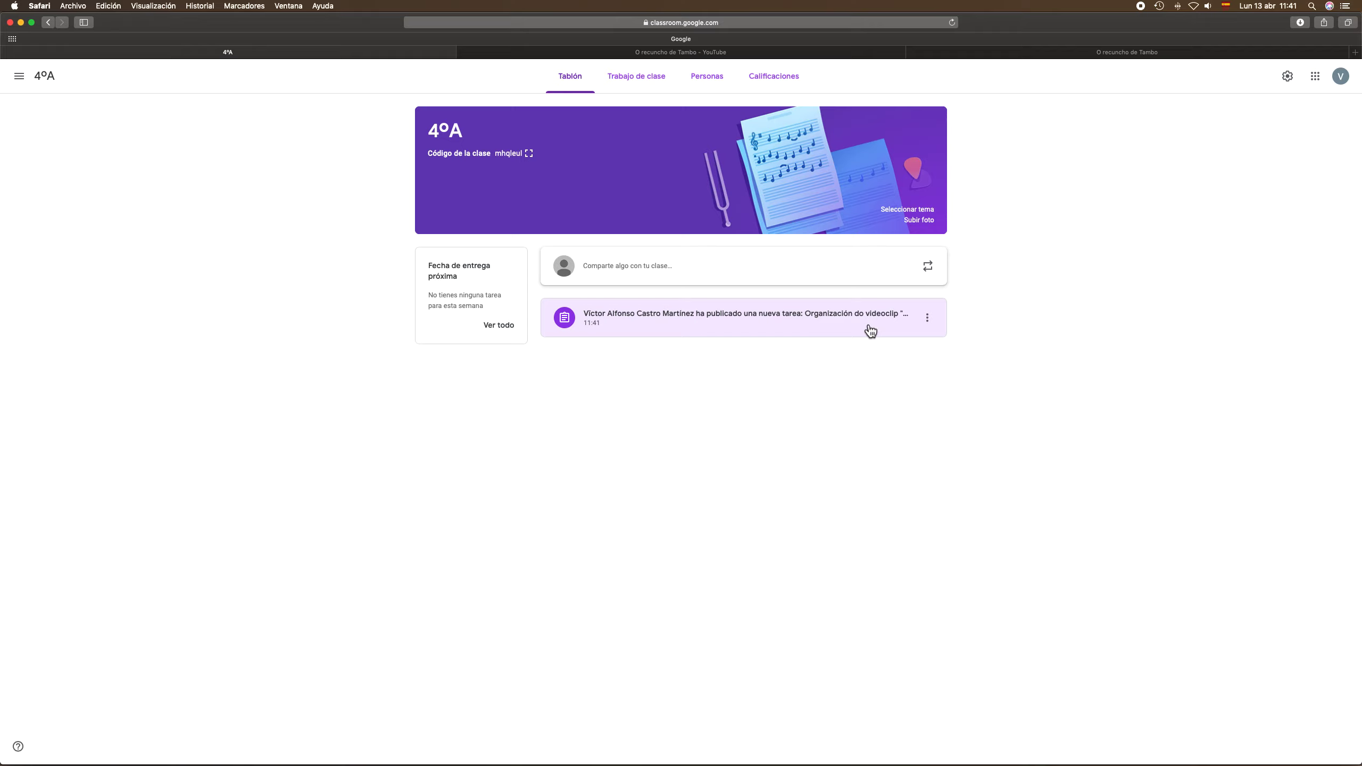
click(715, 322)
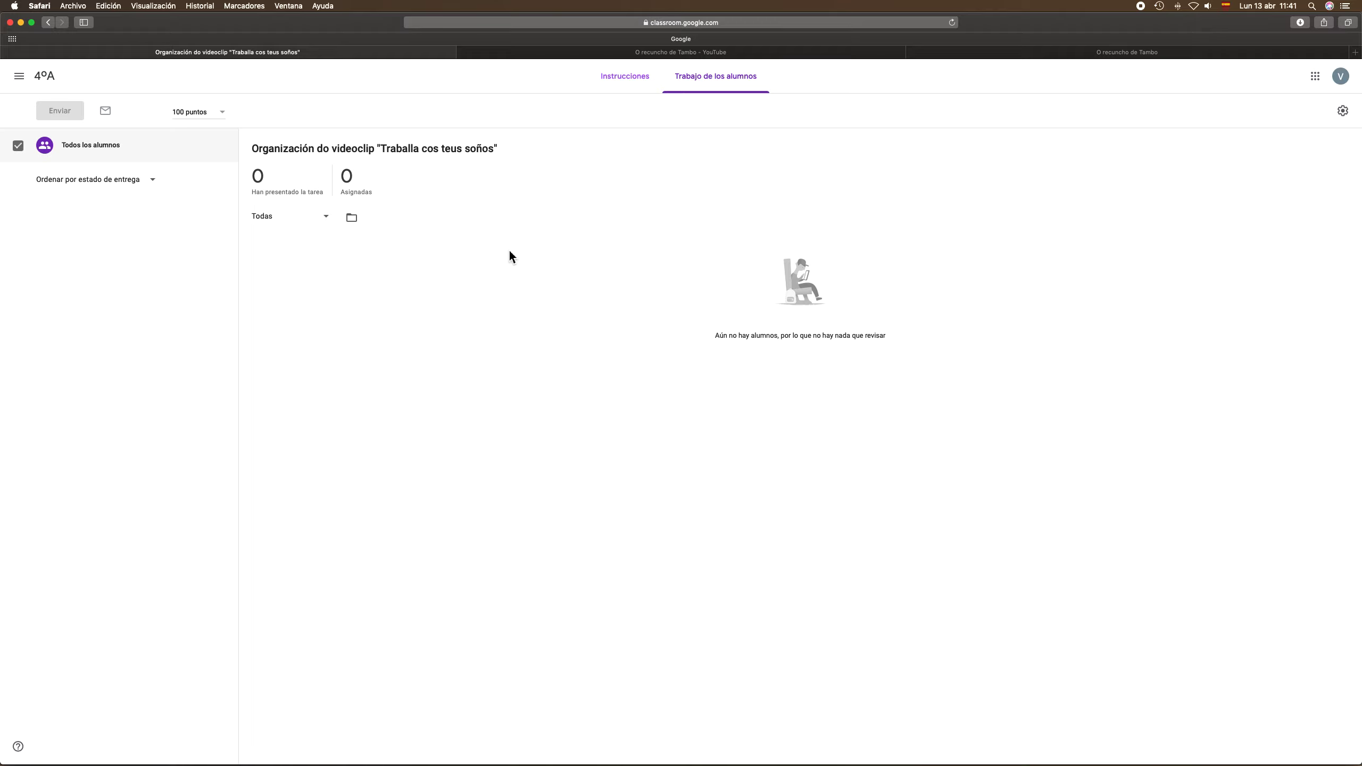
Return to class 4ºA and open the Música topic in its classwork to view the assignment's details
click(49, 22)
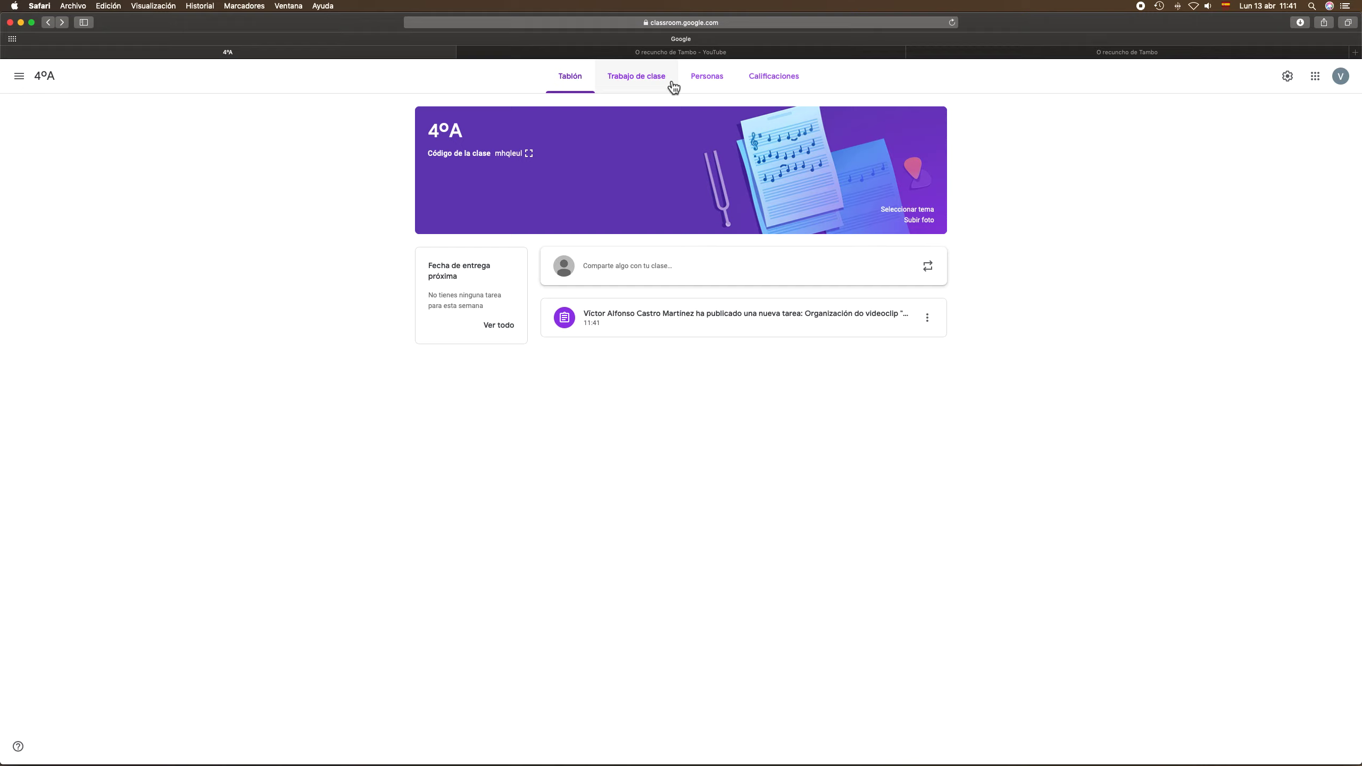
click(634, 80)
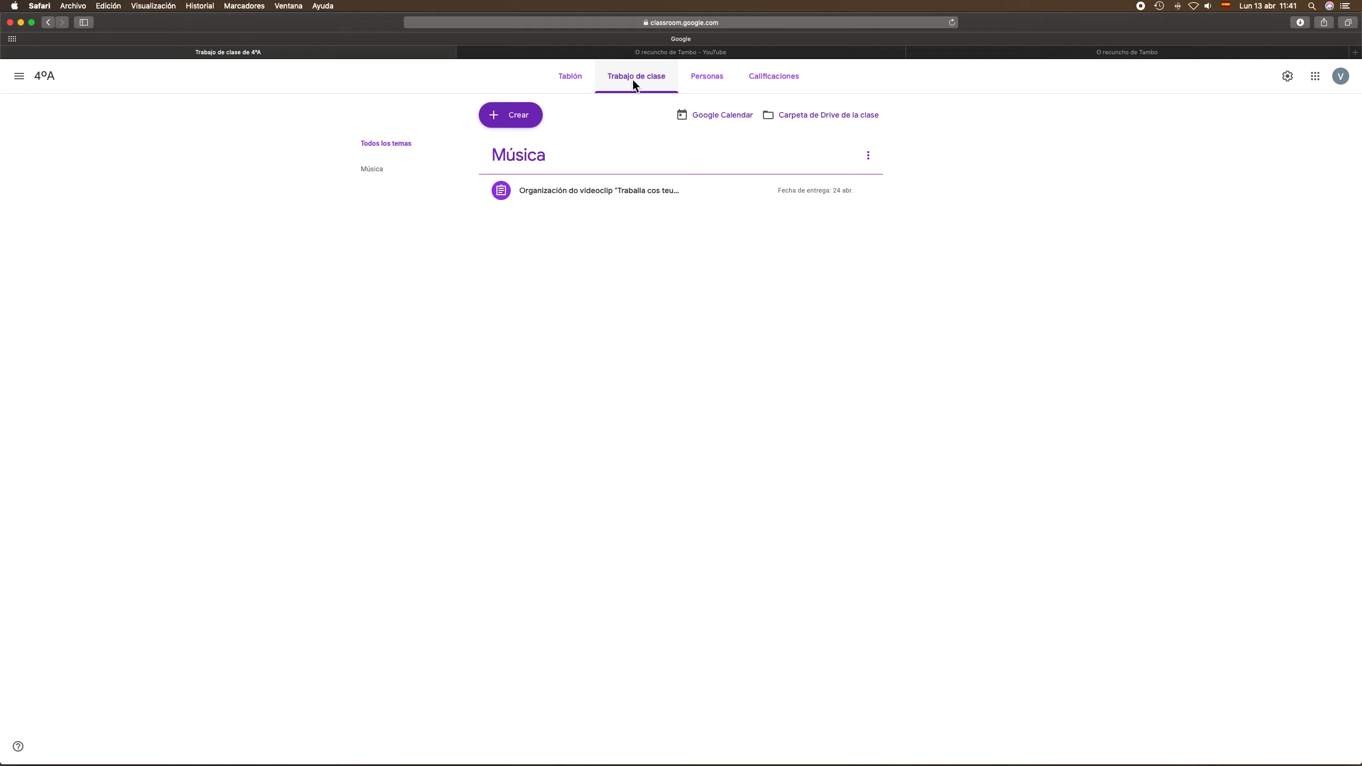
click(529, 156)
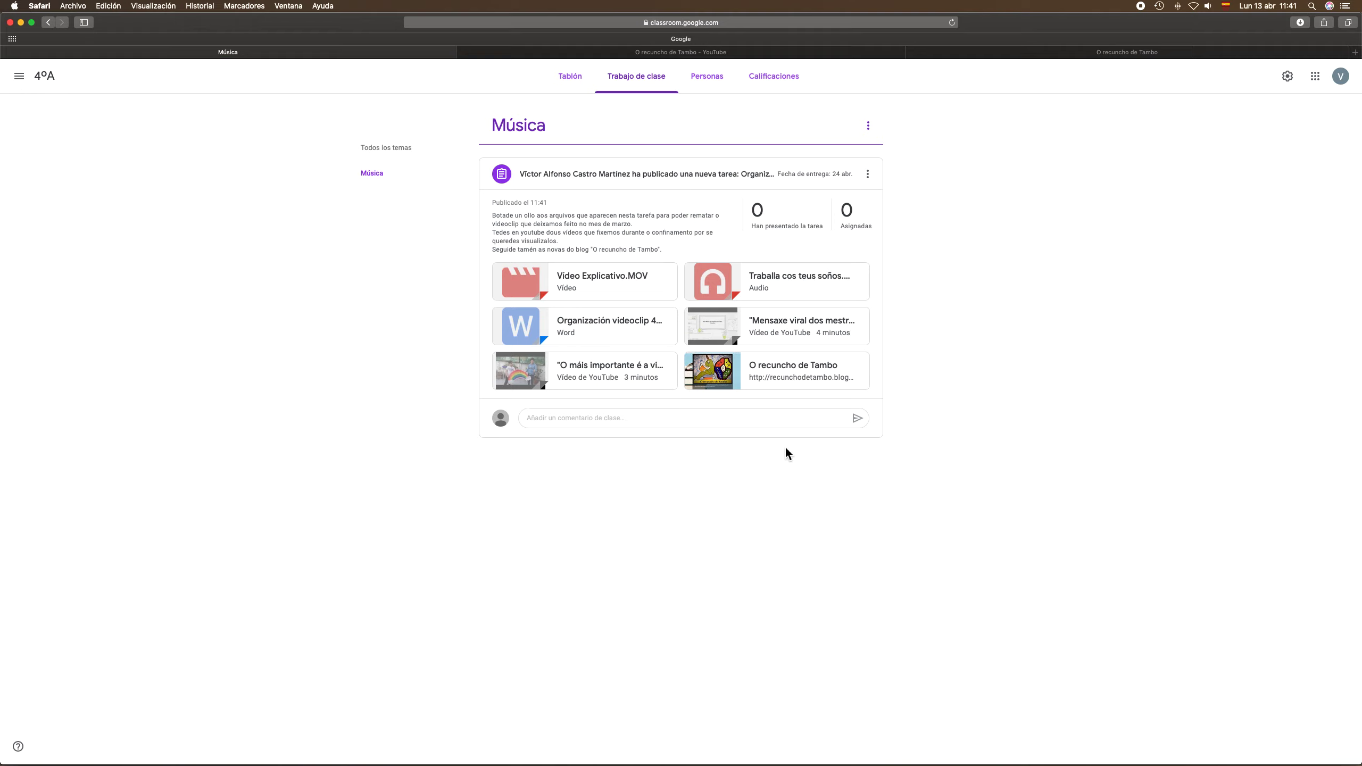
Preview the attachments "Vídeo Explicativo.MOV" and "Traballa cos teus soños.mp3", playing the video, and return to the Música topic
click(593, 277)
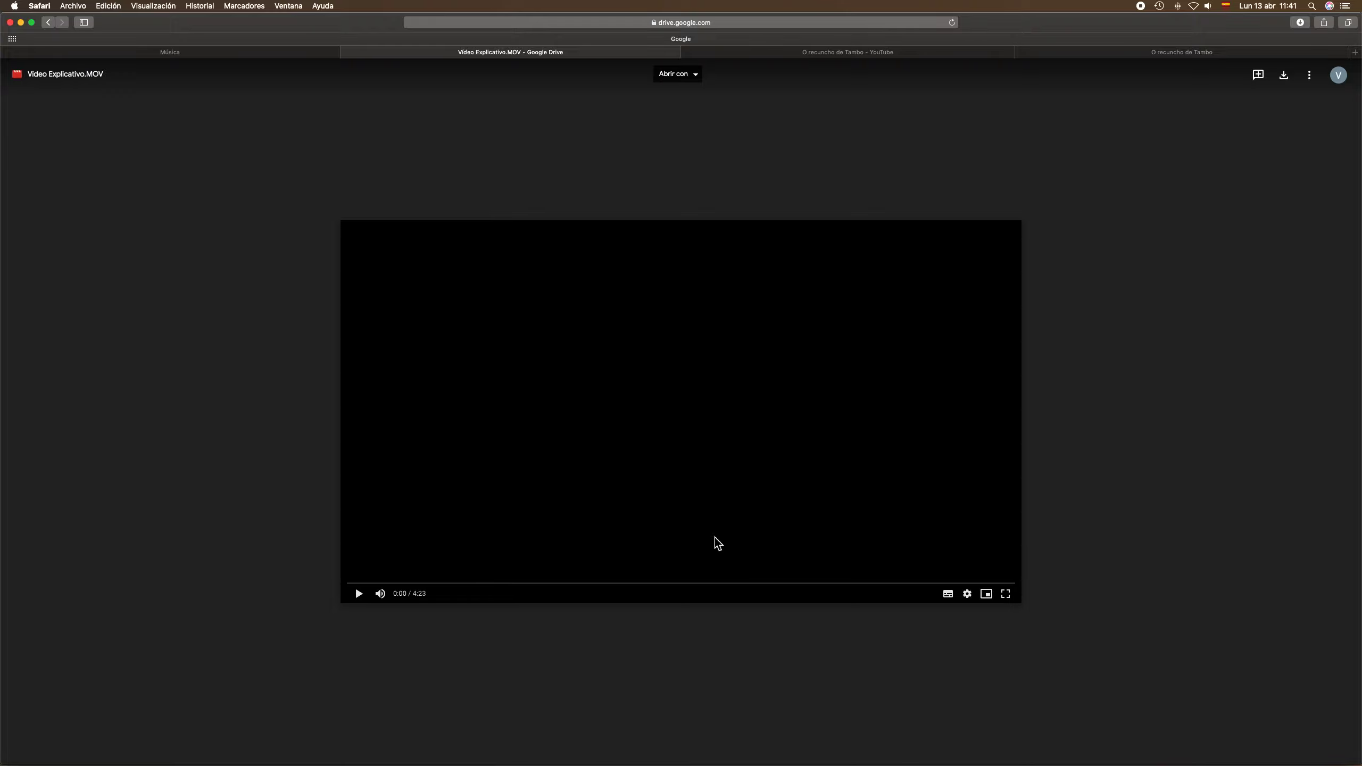
click(359, 594)
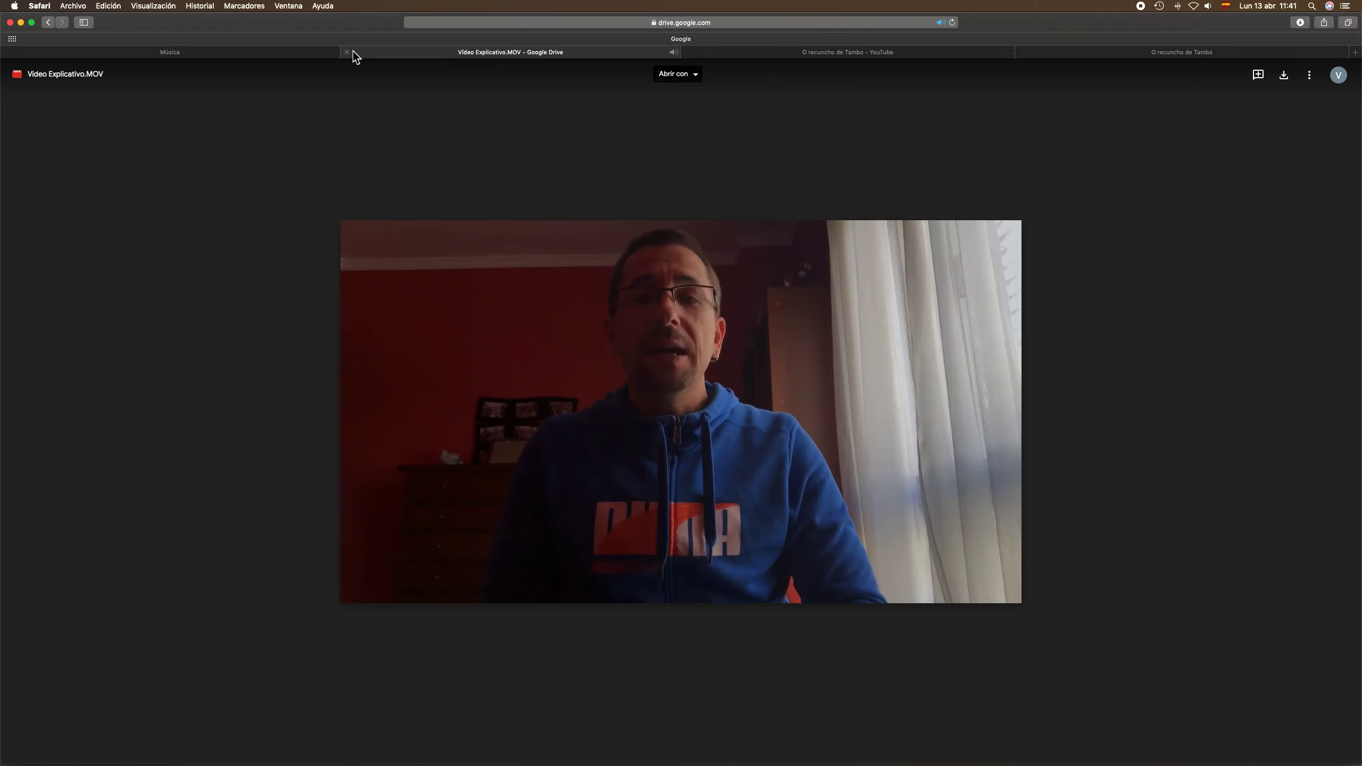
click(348, 52)
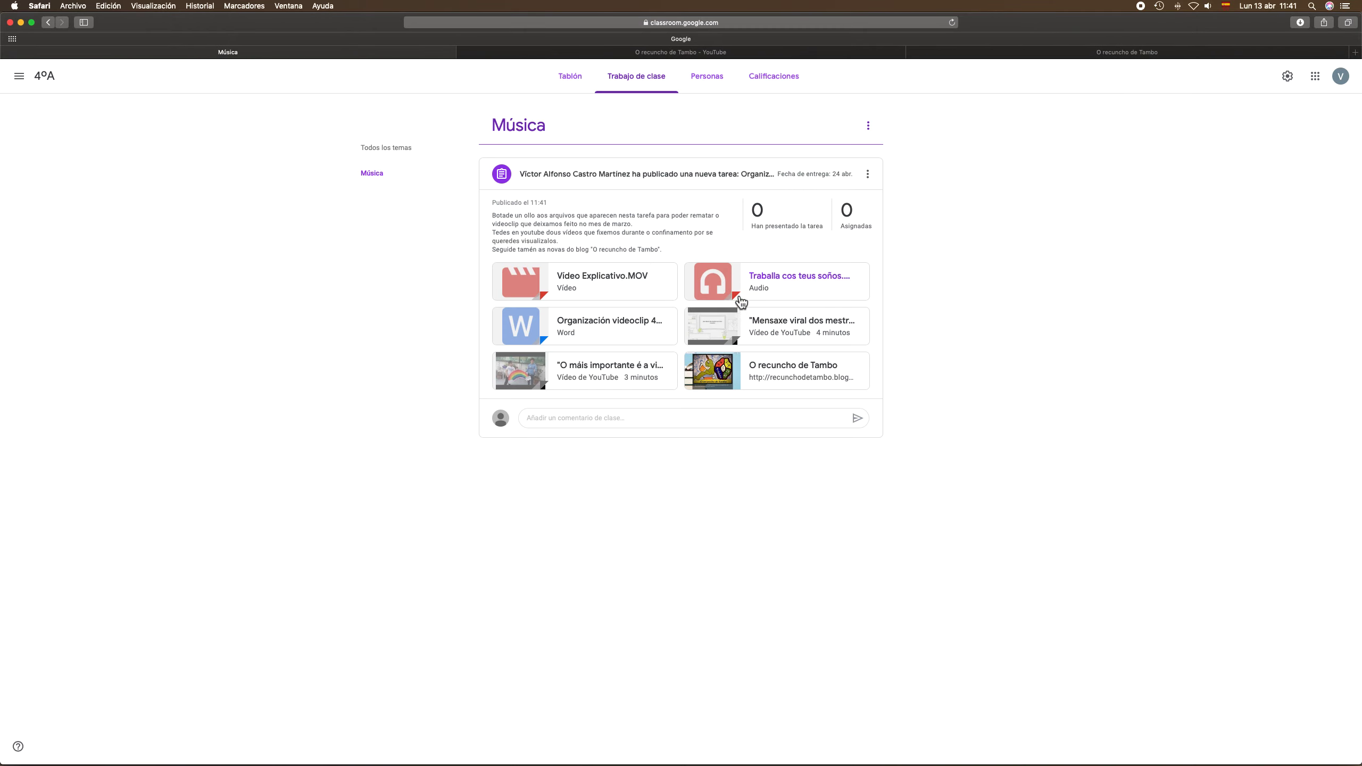
click(725, 289)
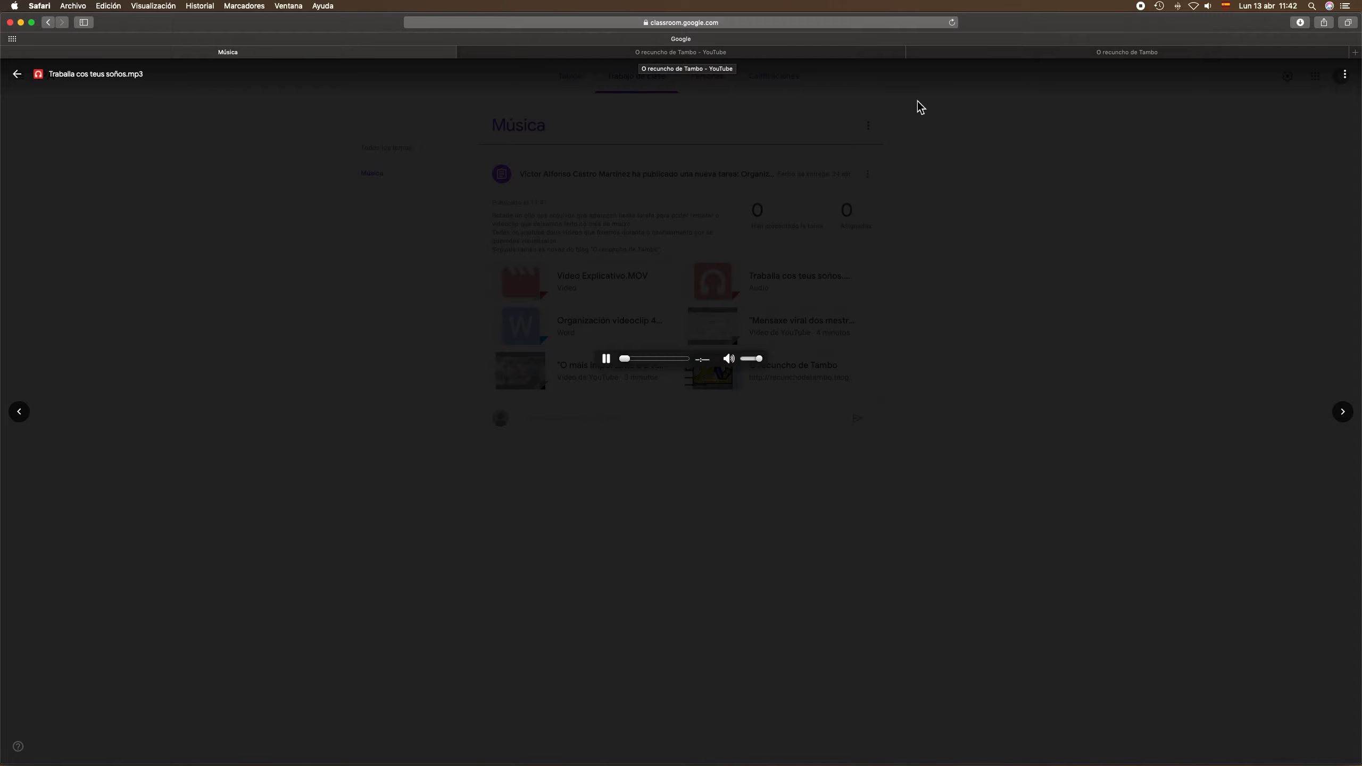
click(775, 532)
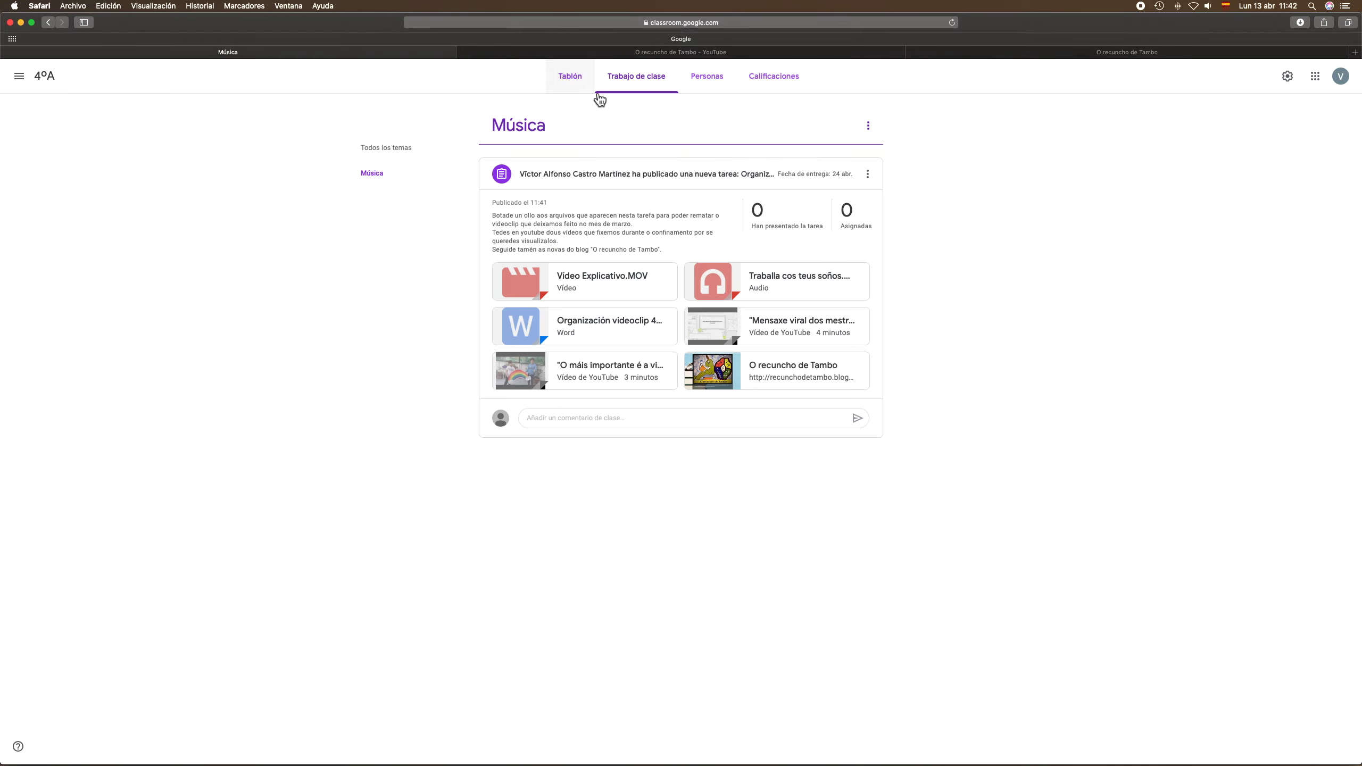
Preview the attached Word document "Organización videoclip 4º de primaria.docx" and look through its pages
click(594, 321)
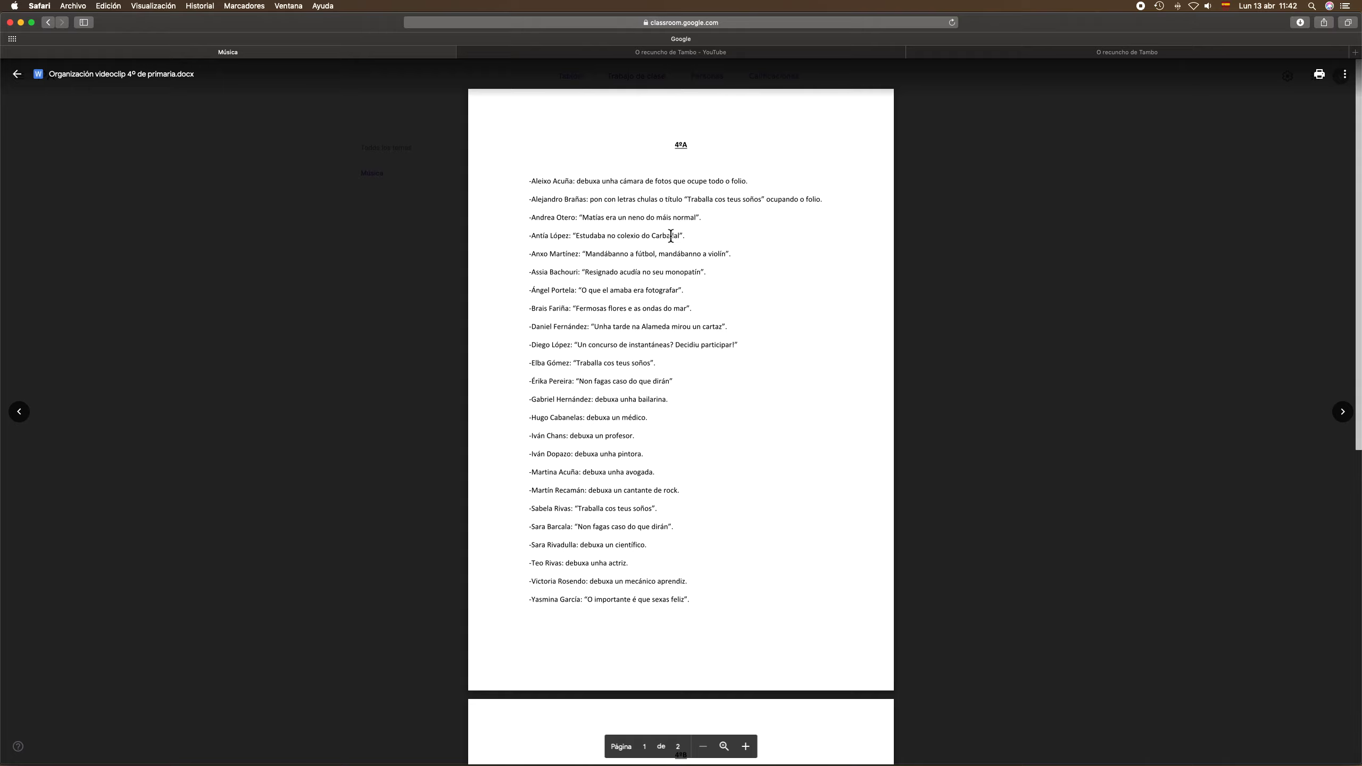
scroll(708, 496, down, 10)
scroll(708, 496, up, 10)
Close the extra YouTube and "O recuncho de Tambo" browser tabs and leave the document preview to return to the Música topic
click(463, 52)
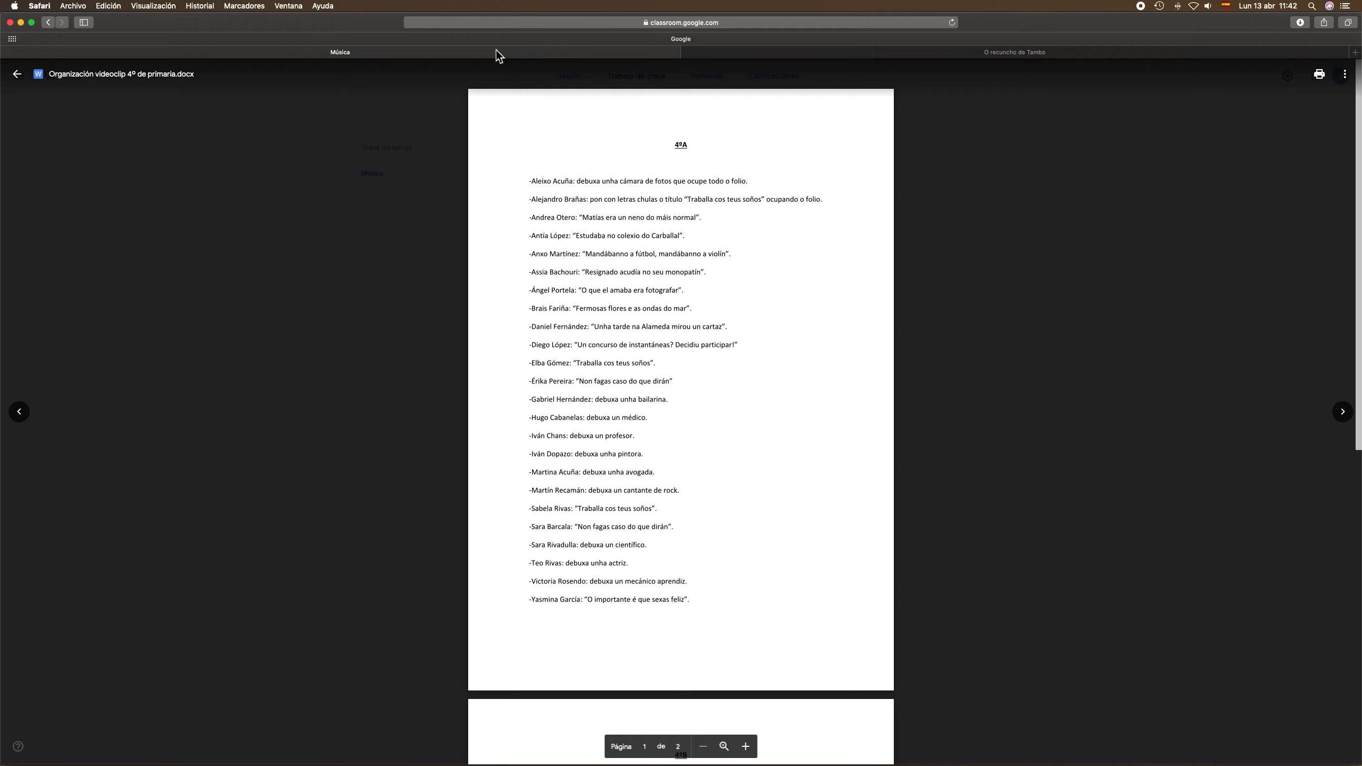
click(730, 49)
click(688, 52)
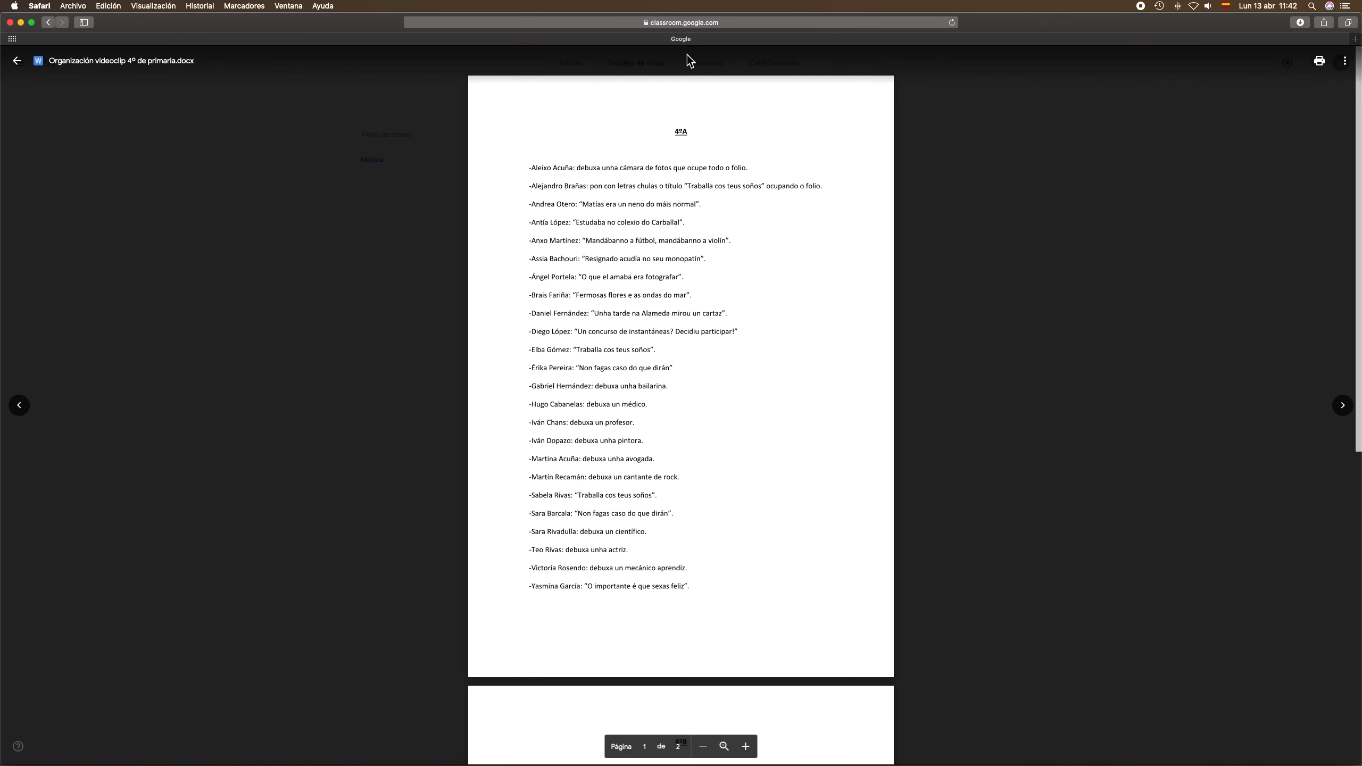
click(257, 285)
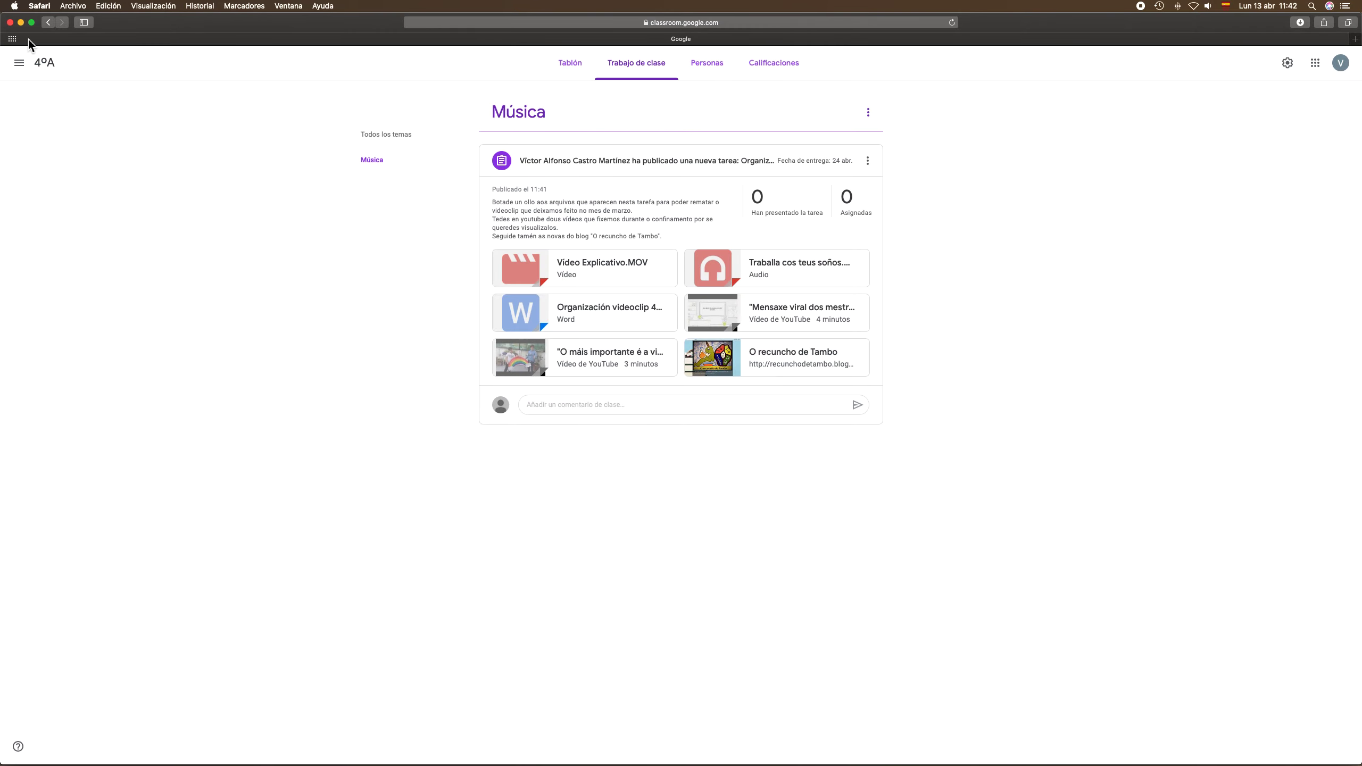
Check the two attached YouTube videos and the "O recuncho de Tambo" blog link, closing each to return to the Música topic
click(792, 316)
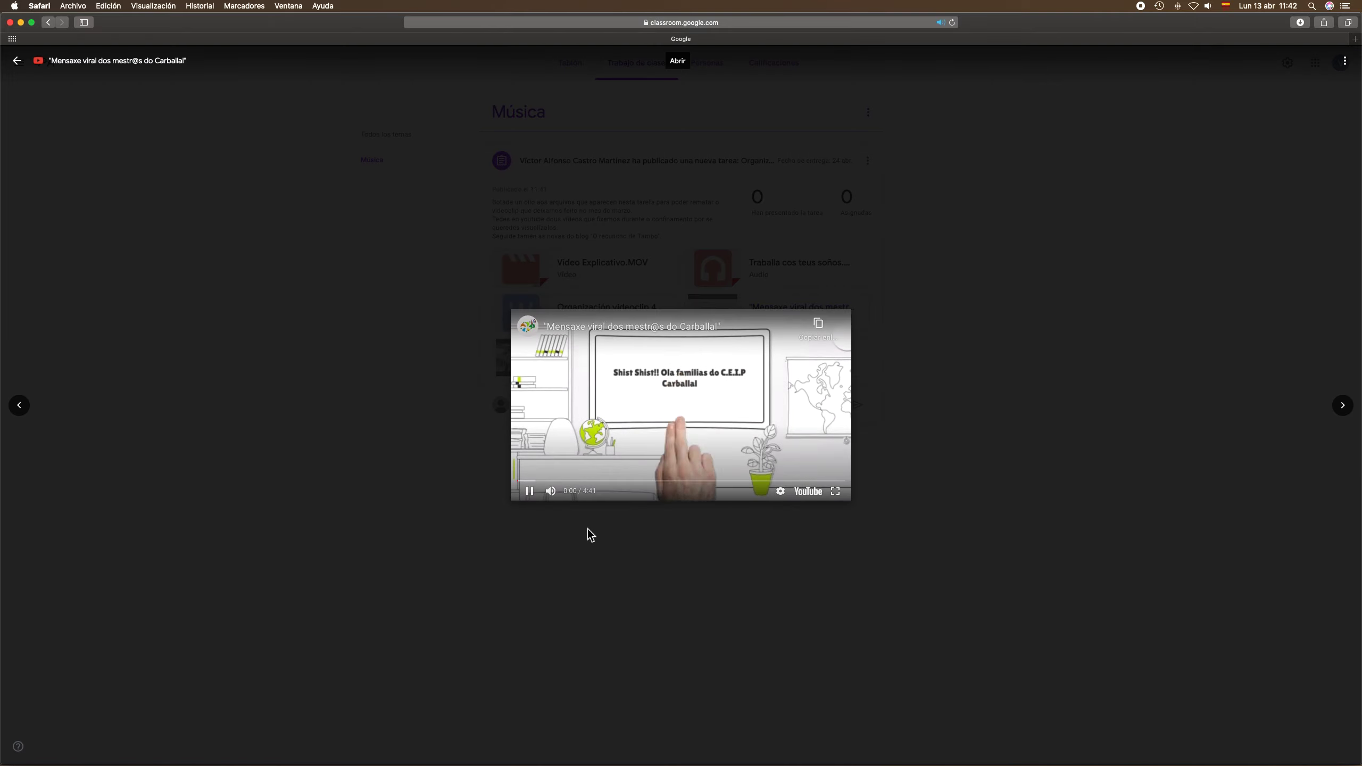
click(986, 263)
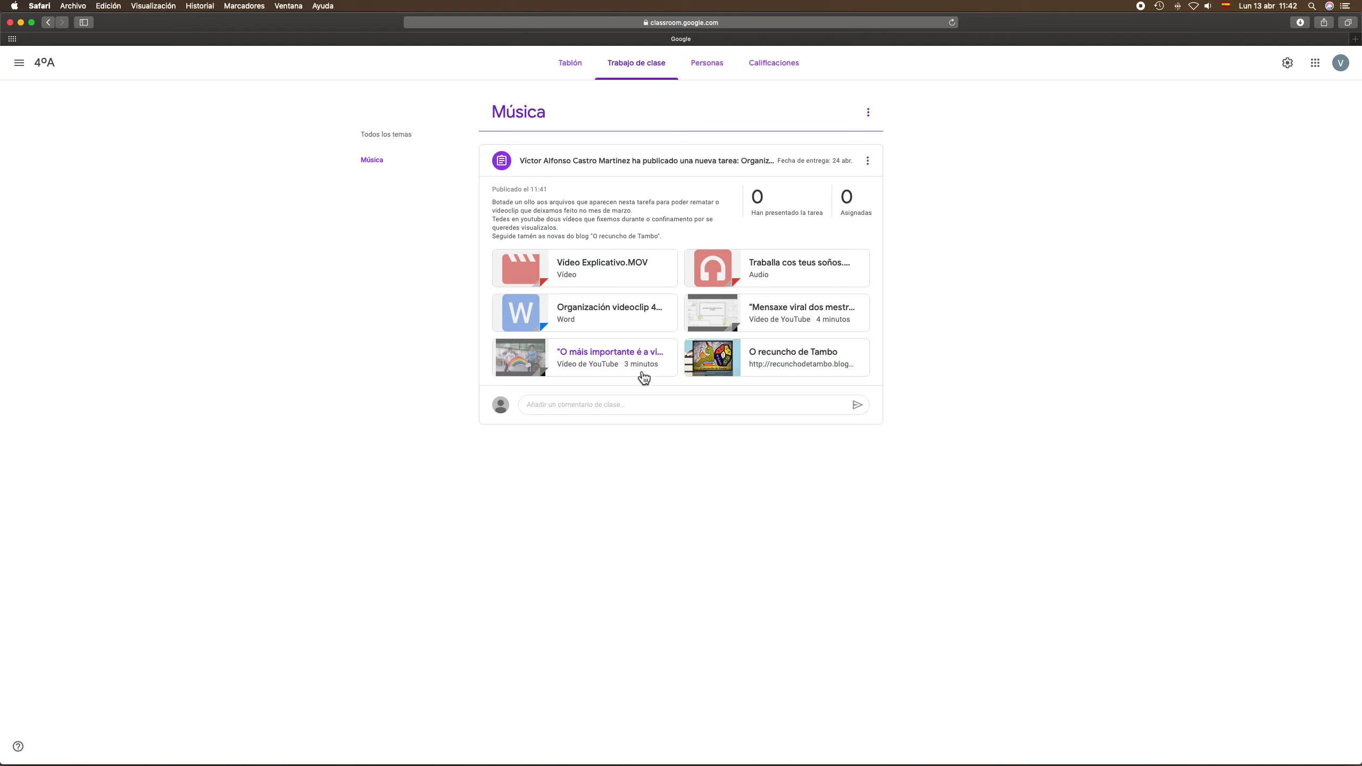
click(606, 355)
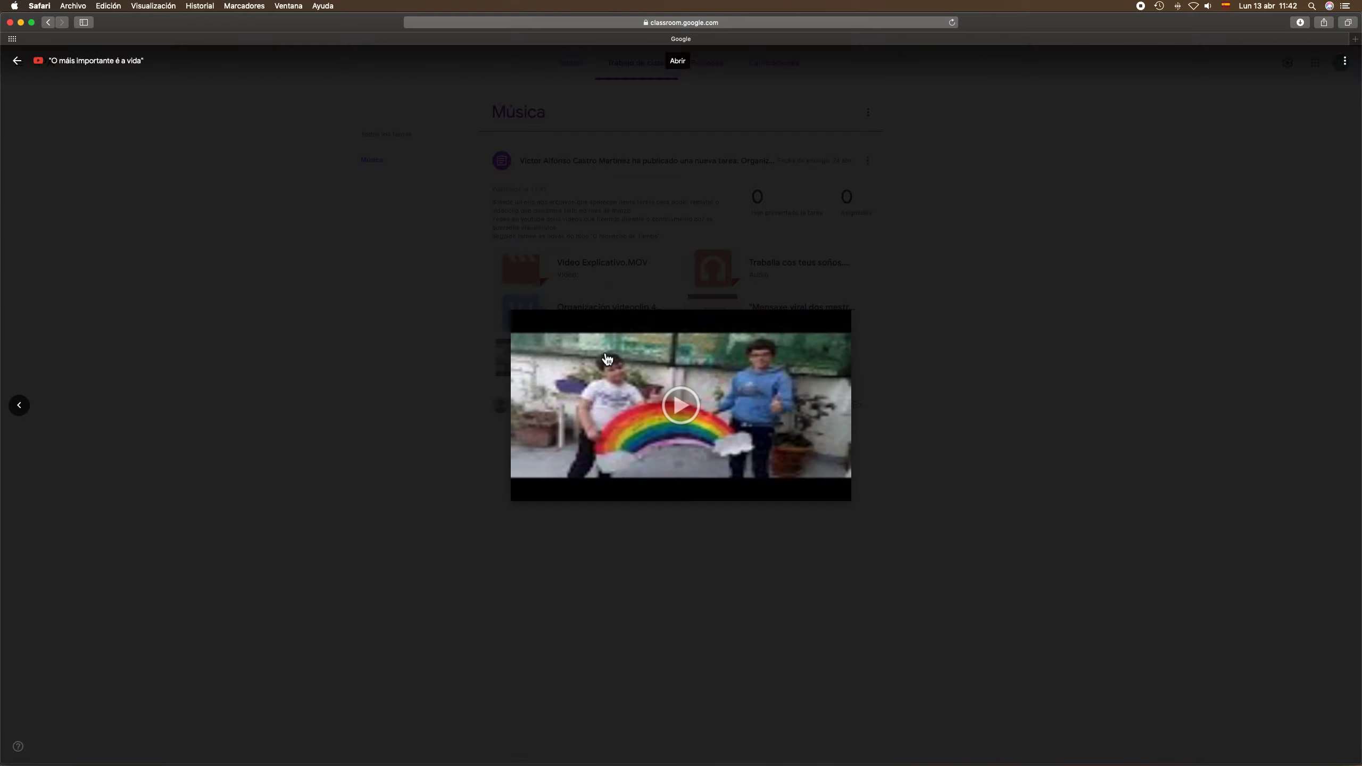
click(1073, 476)
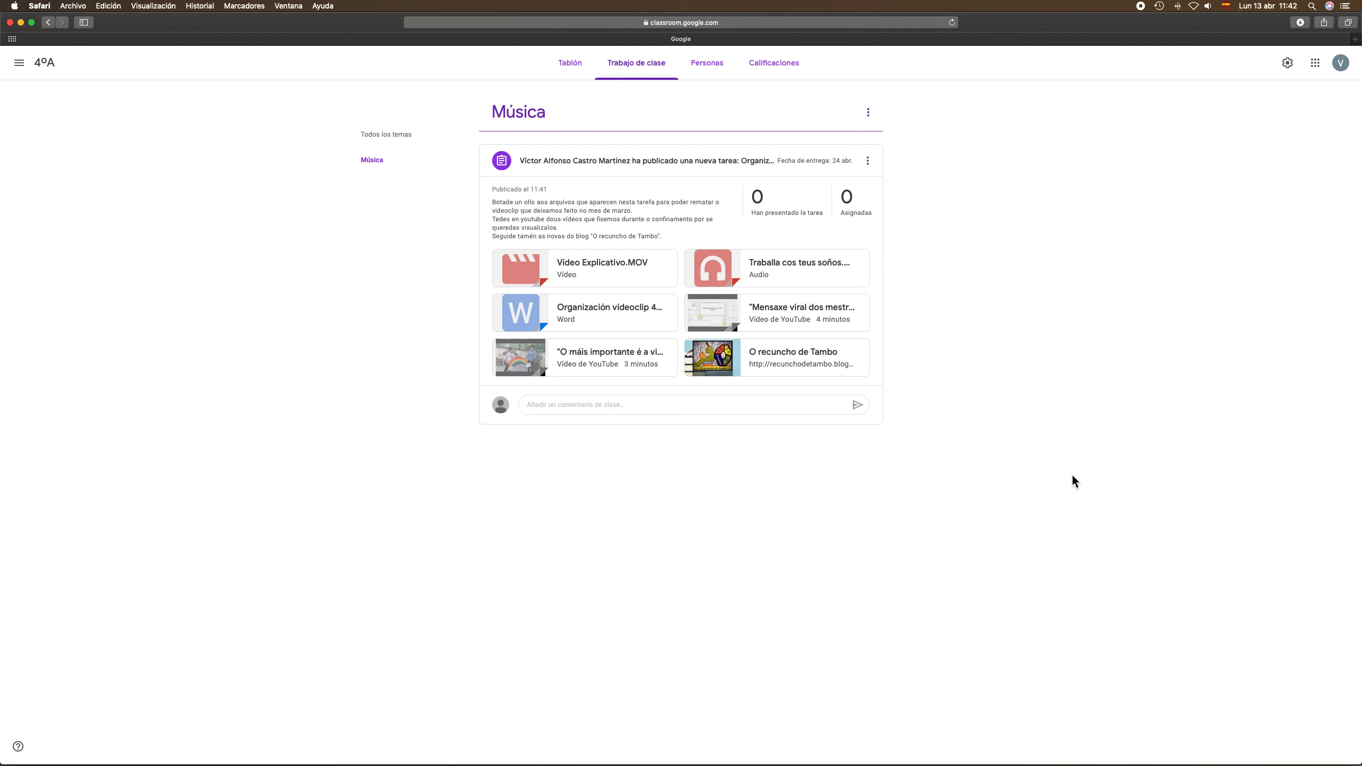
click(792, 352)
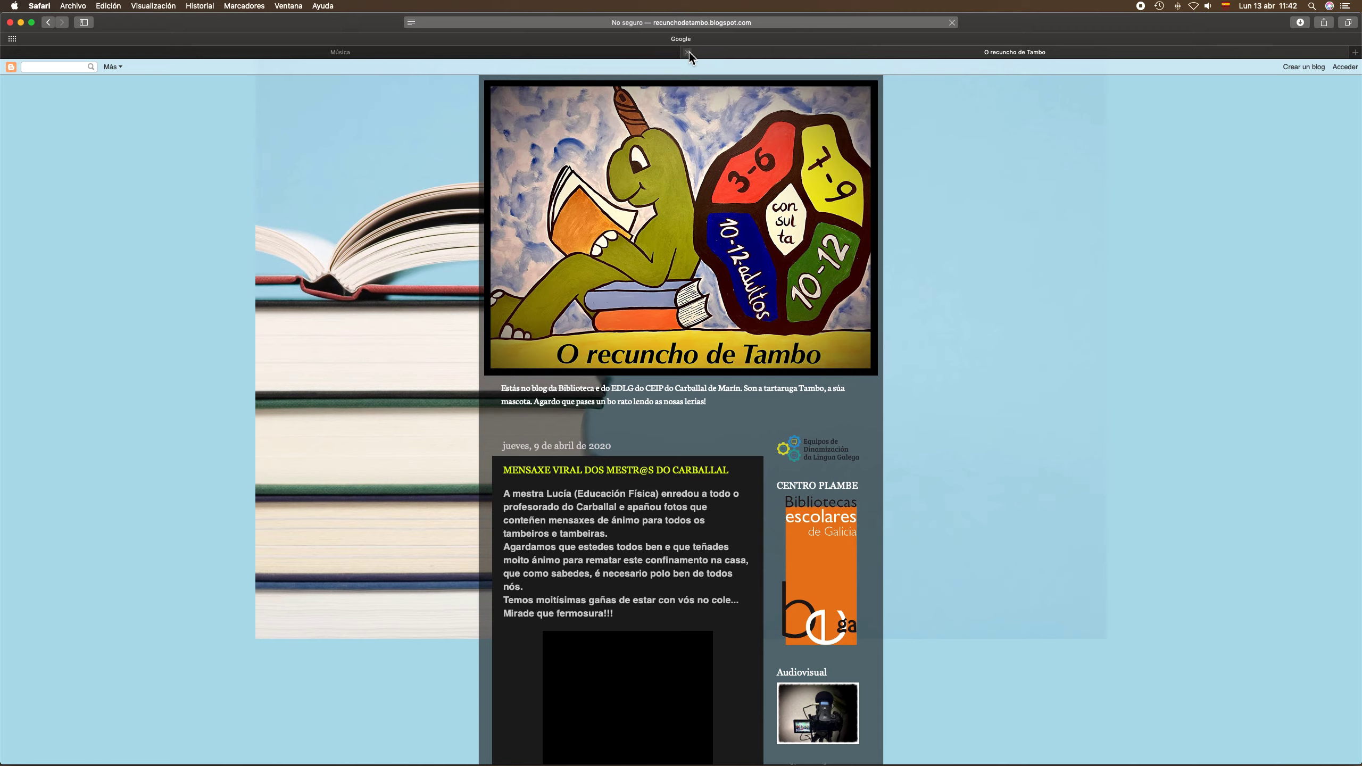
click(688, 53)
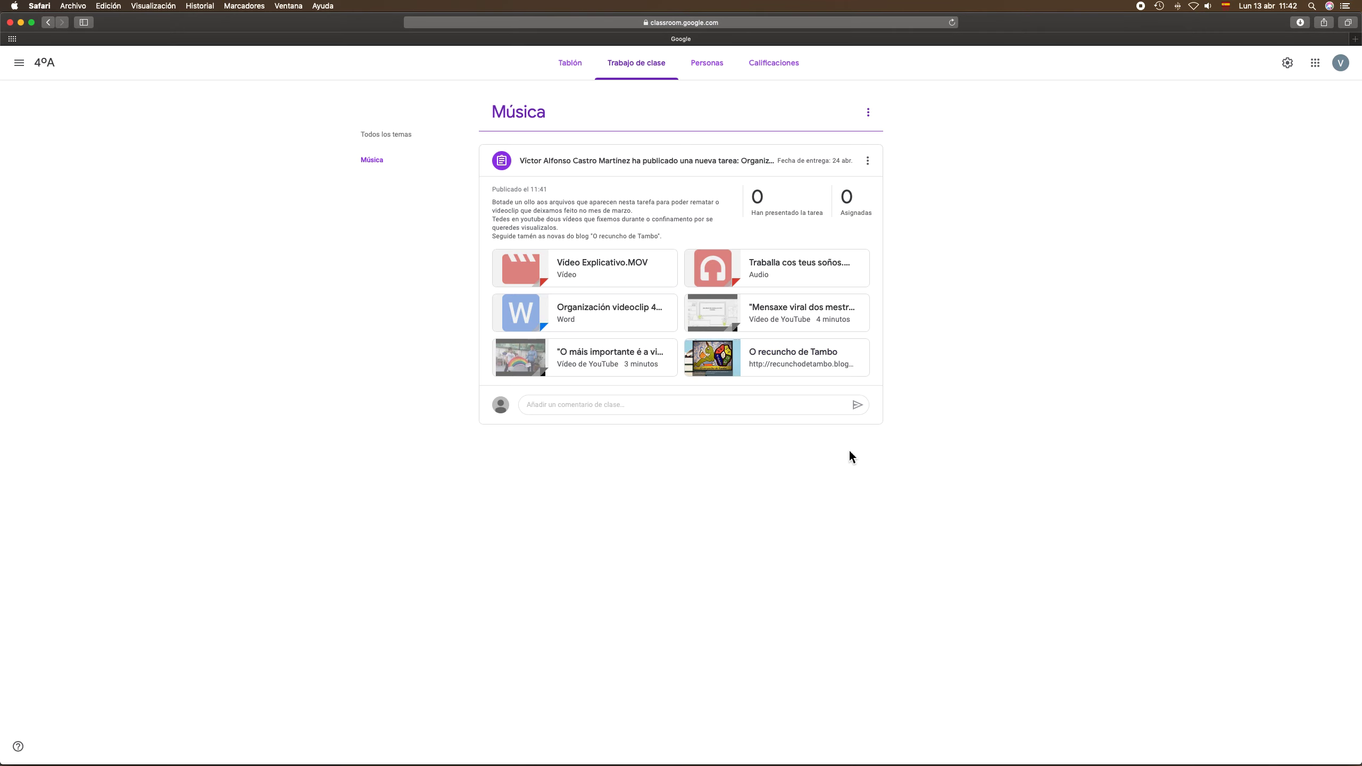